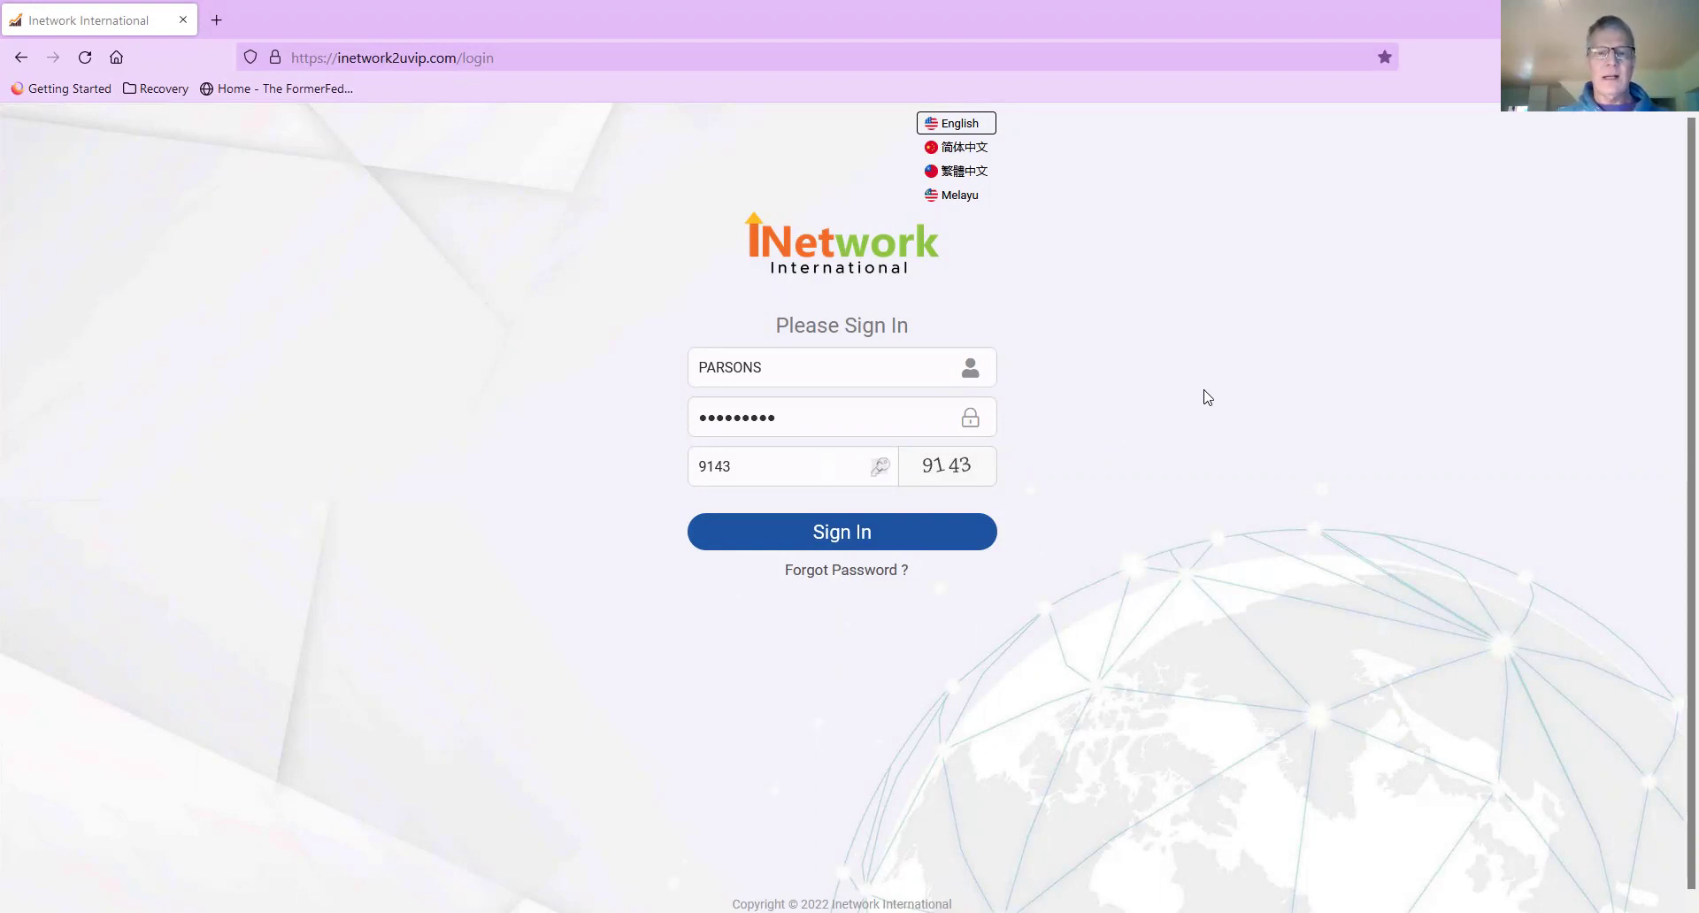
Step: Sign in to the member account with the prefilled credentials and dismiss the Important Notice
{"action": "left_click", "coordinate": [807, 533]}
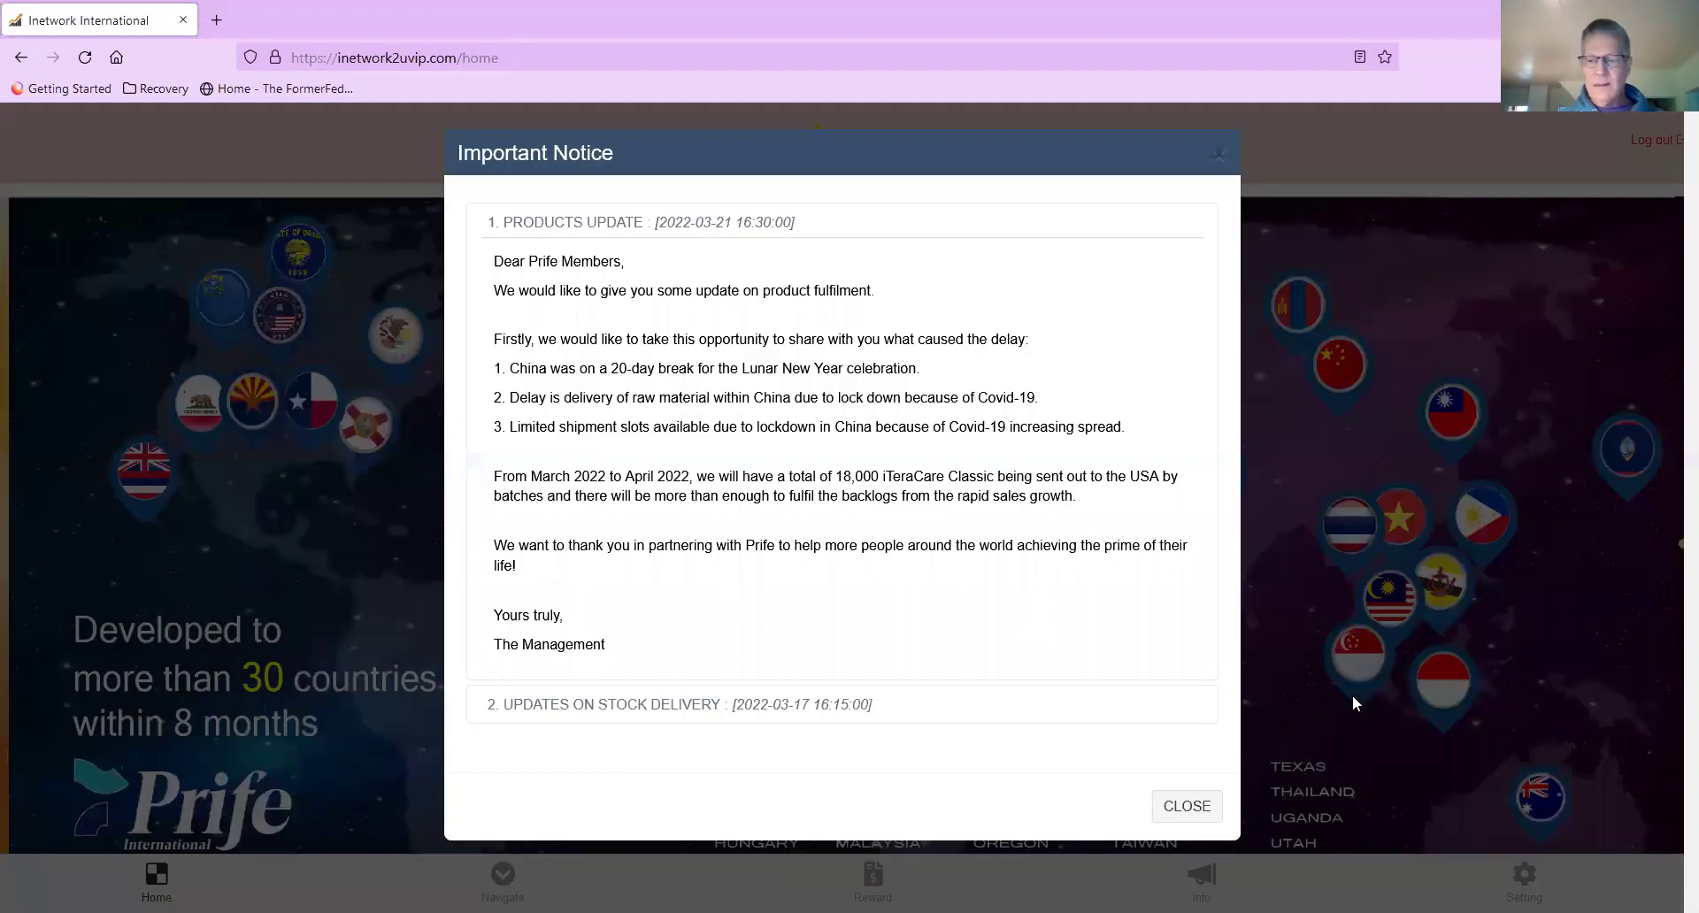
{"action": "left_click", "coordinate": [1187, 808]}
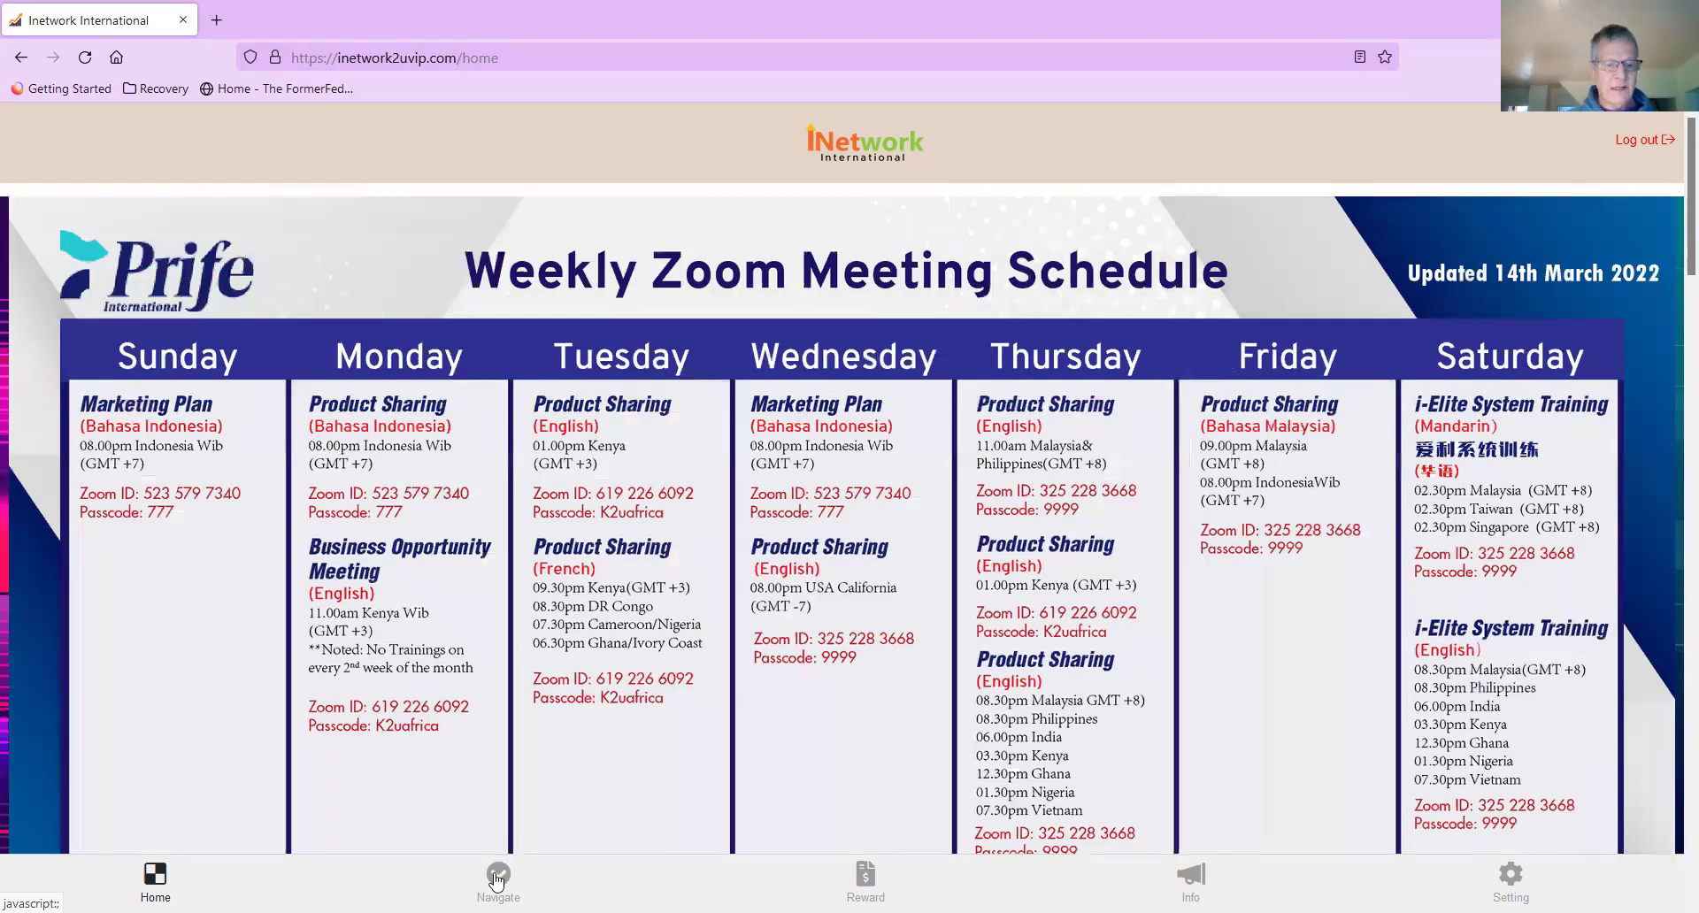
Step: Open the Referal Link page, unlock it with the account's security password, and dismiss the browser's offer to save the password
{"action": "left_click", "coordinate": [498, 878]}
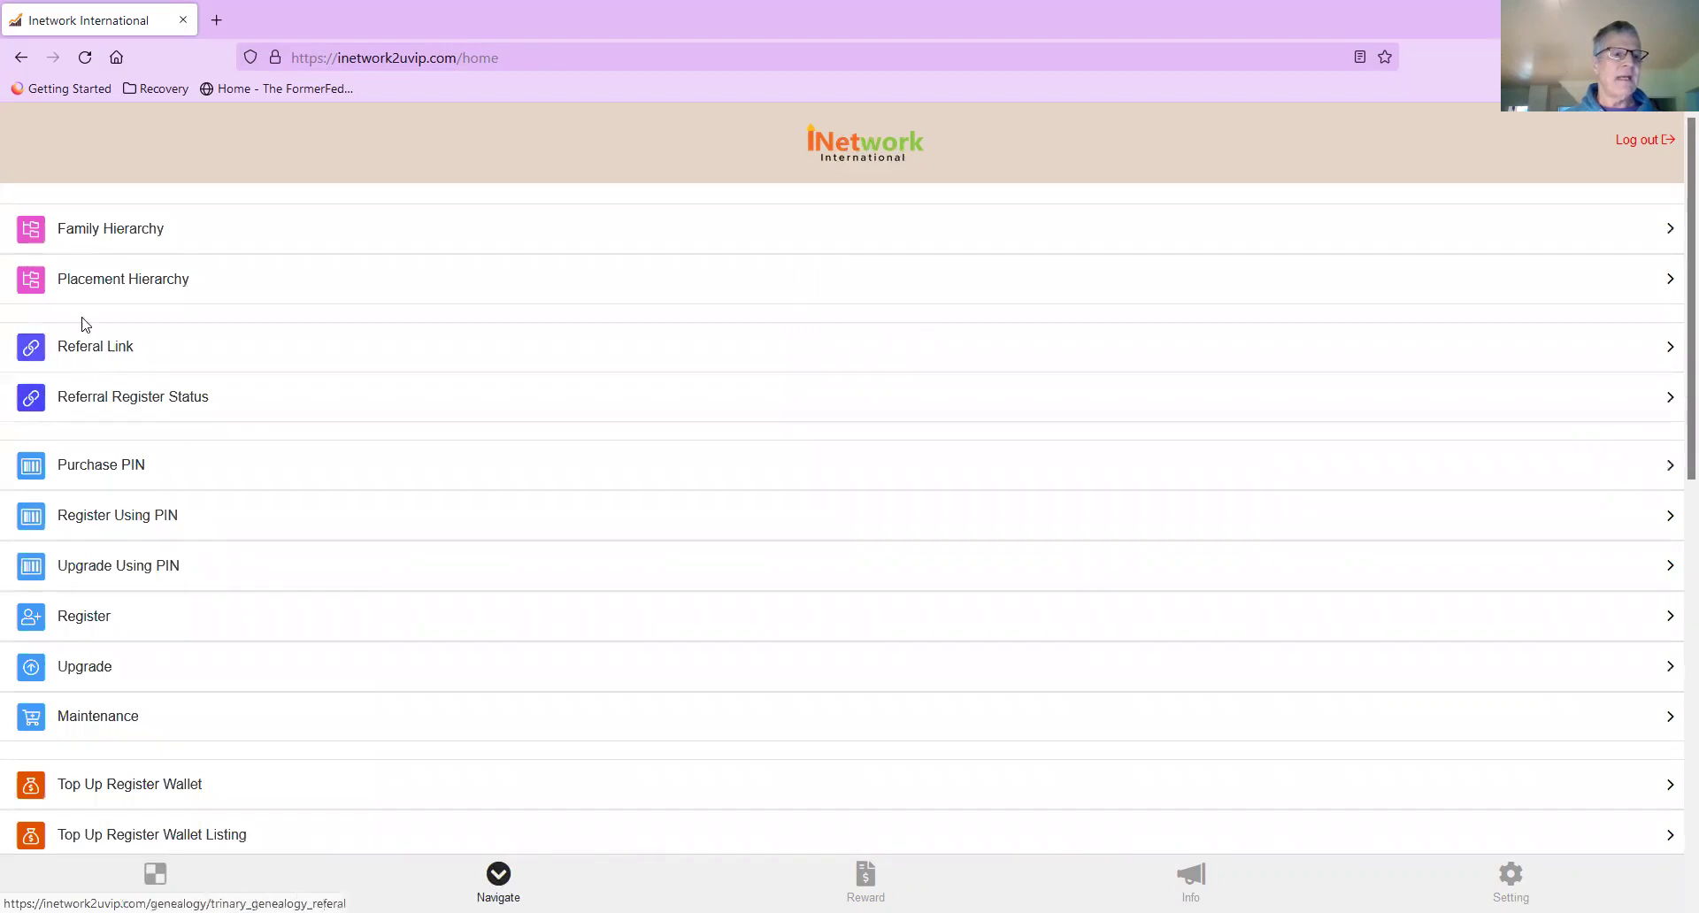
{"action": "left_click", "coordinate": [92, 347]}
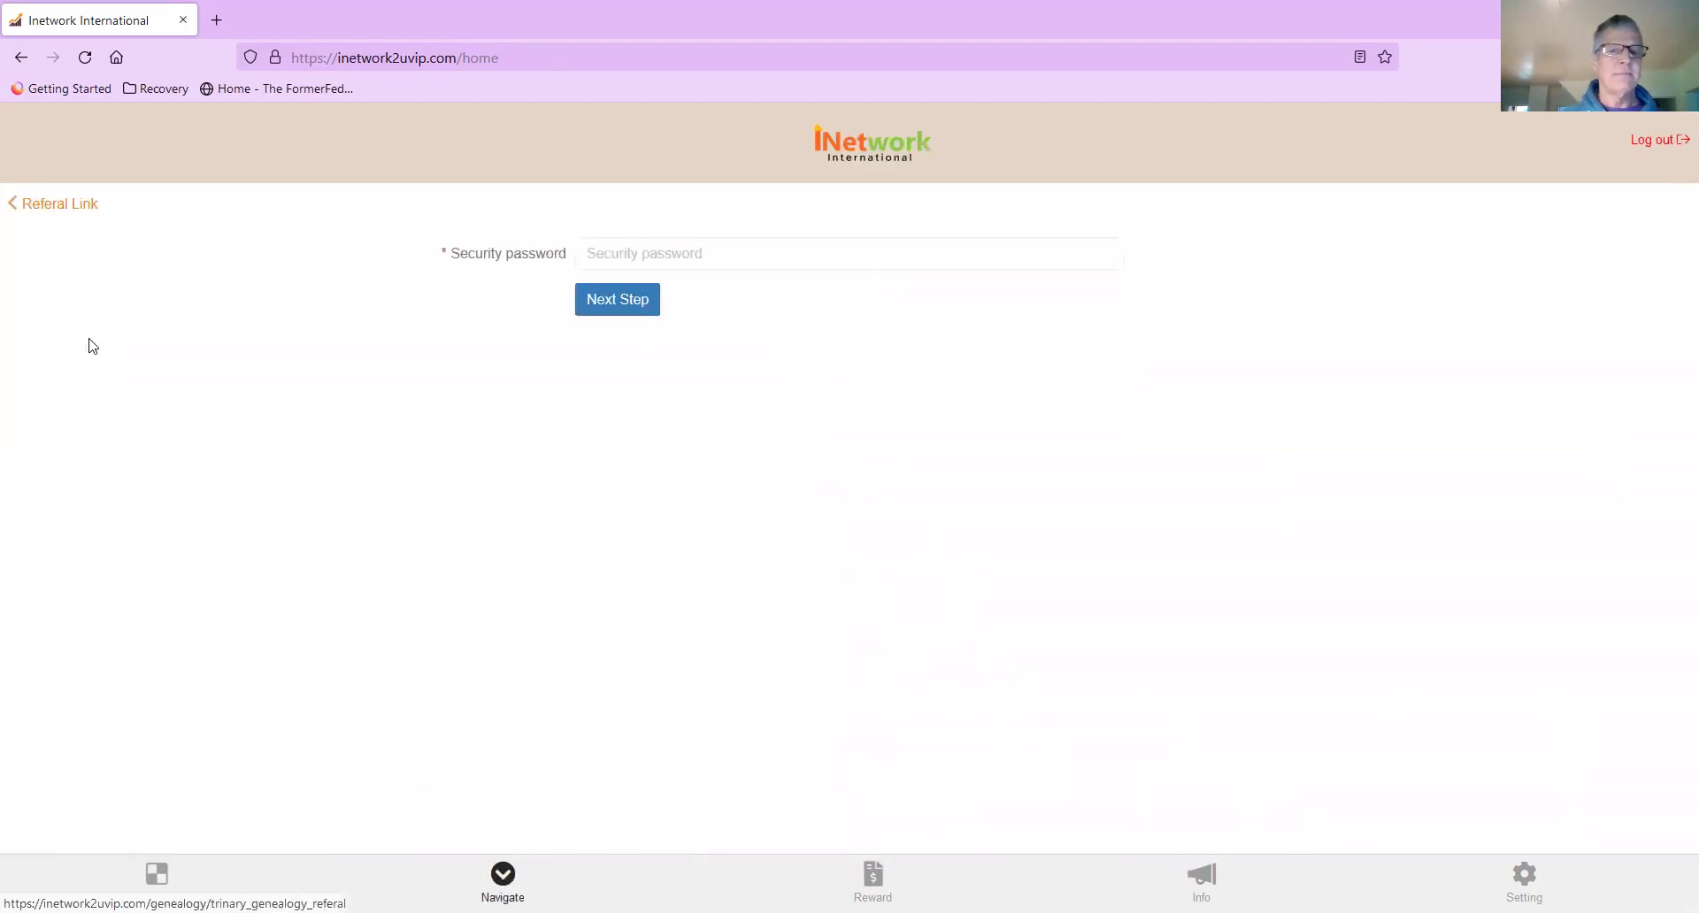
{"action": "left_click", "coordinate": [652, 243]}
{"action": "type", "text": "••••"}
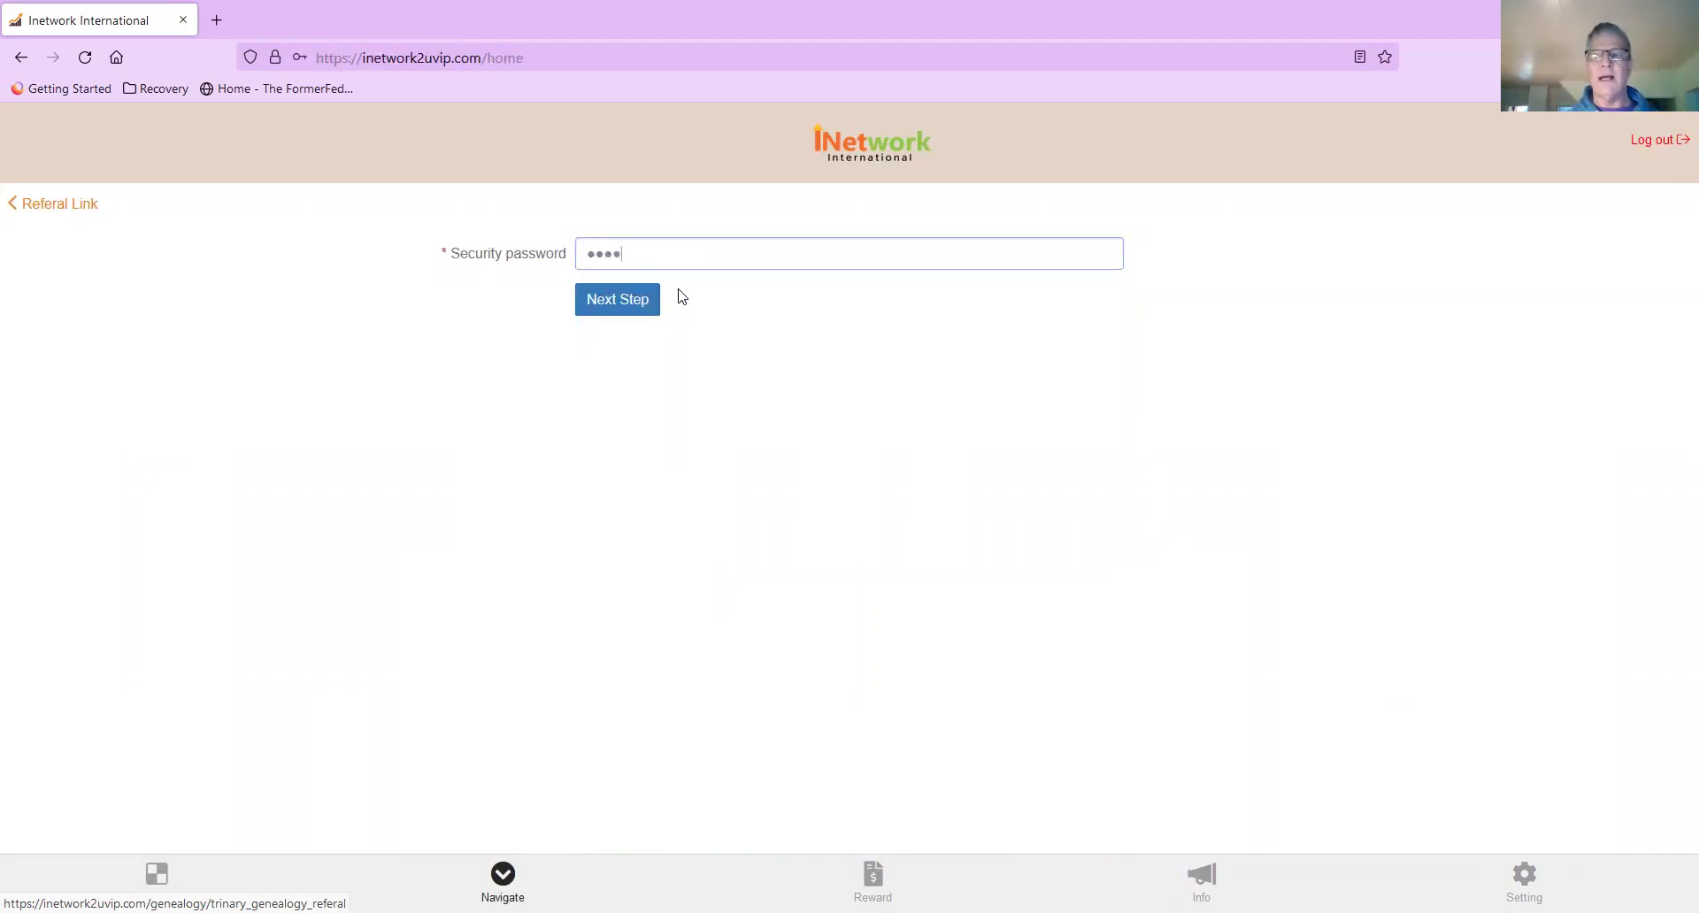
{"action": "left_click", "coordinate": [618, 301]}
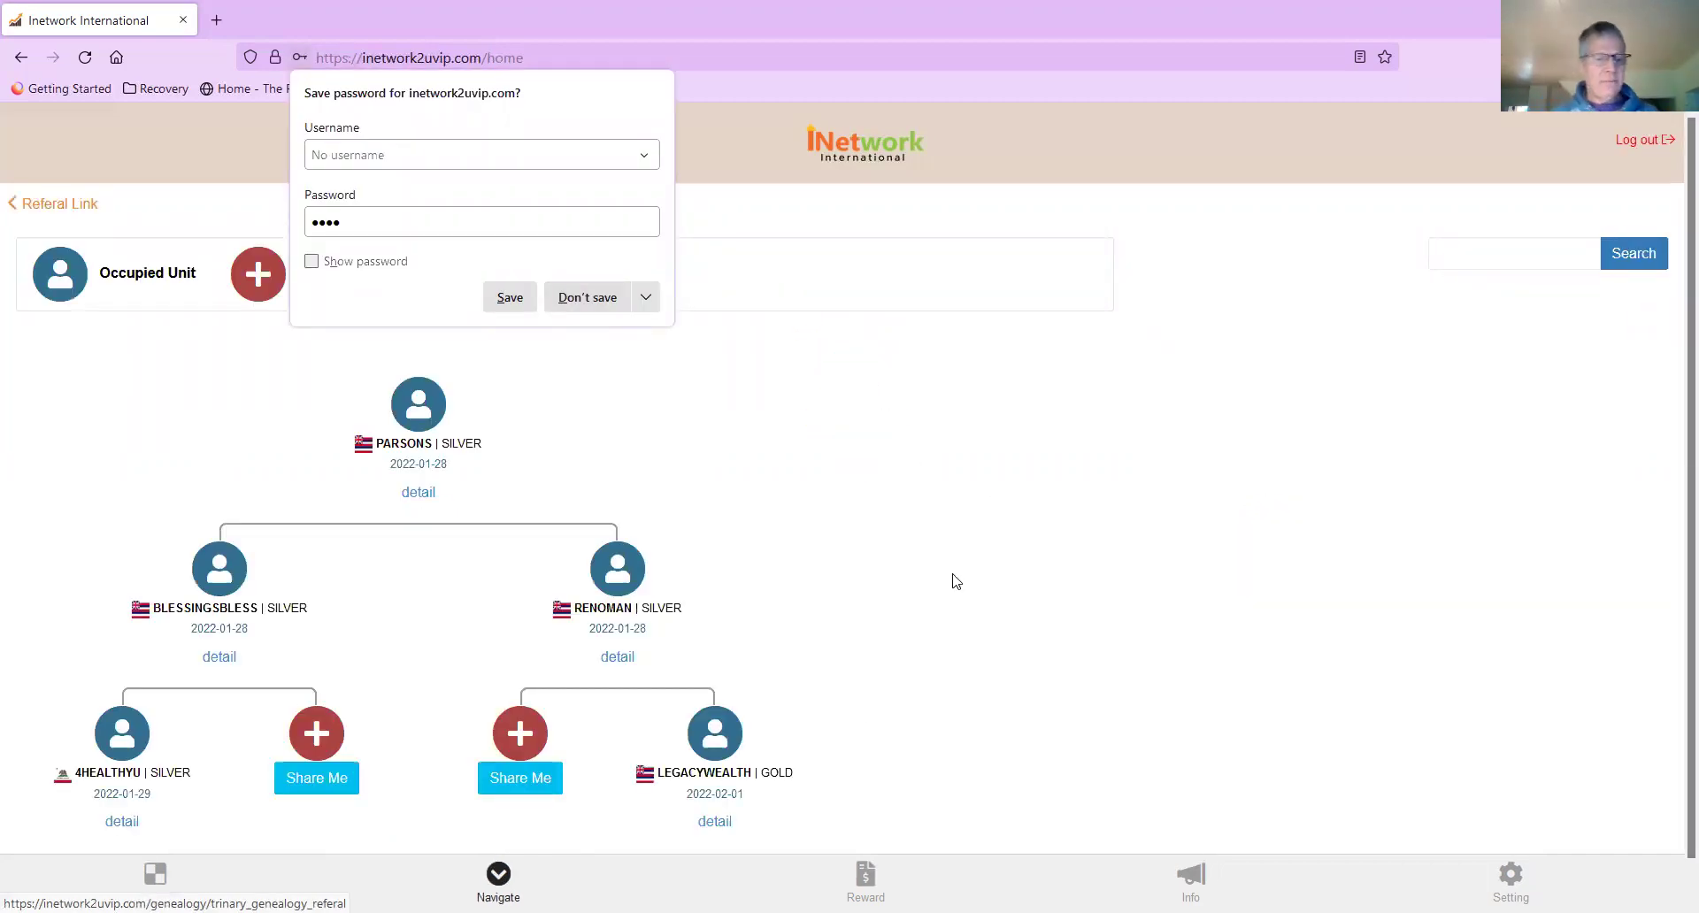
{"action": "left_click", "coordinate": [1673, 335]}
Step: Follow the outermost right branch of the referral tree down to the BUTTERFLY25 unit
{"action": "scroll", "coordinate": [1673, 398], "scroll_direction": "down", "scroll_amount": 1}
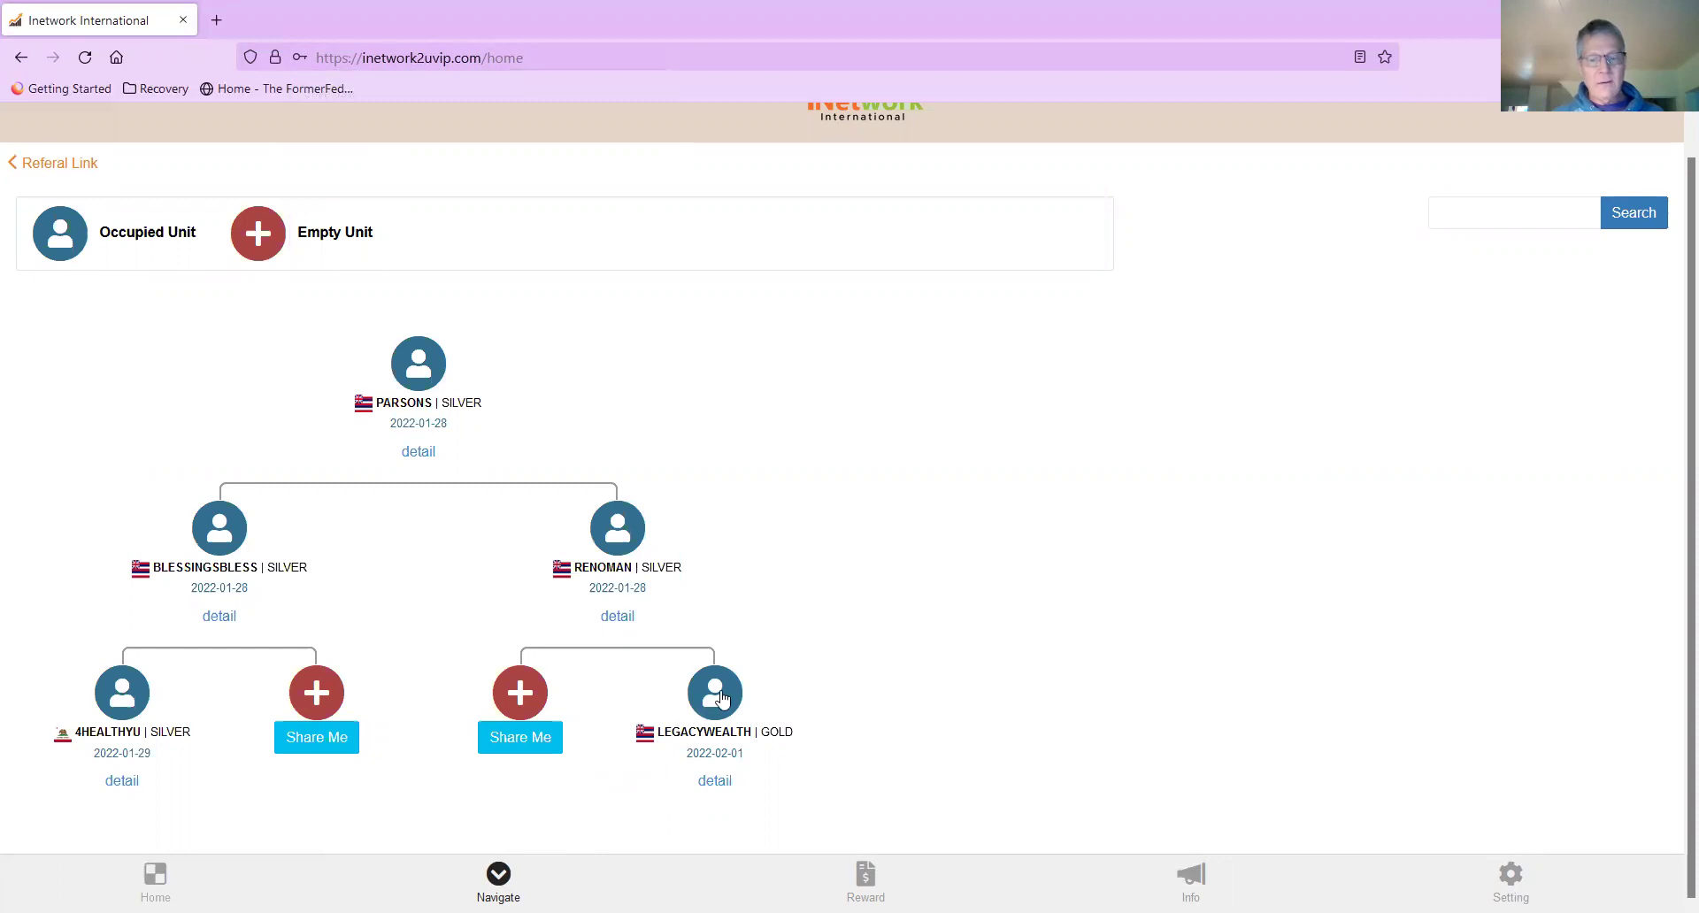
{"action": "left_click", "coordinate": [1502, 213]}
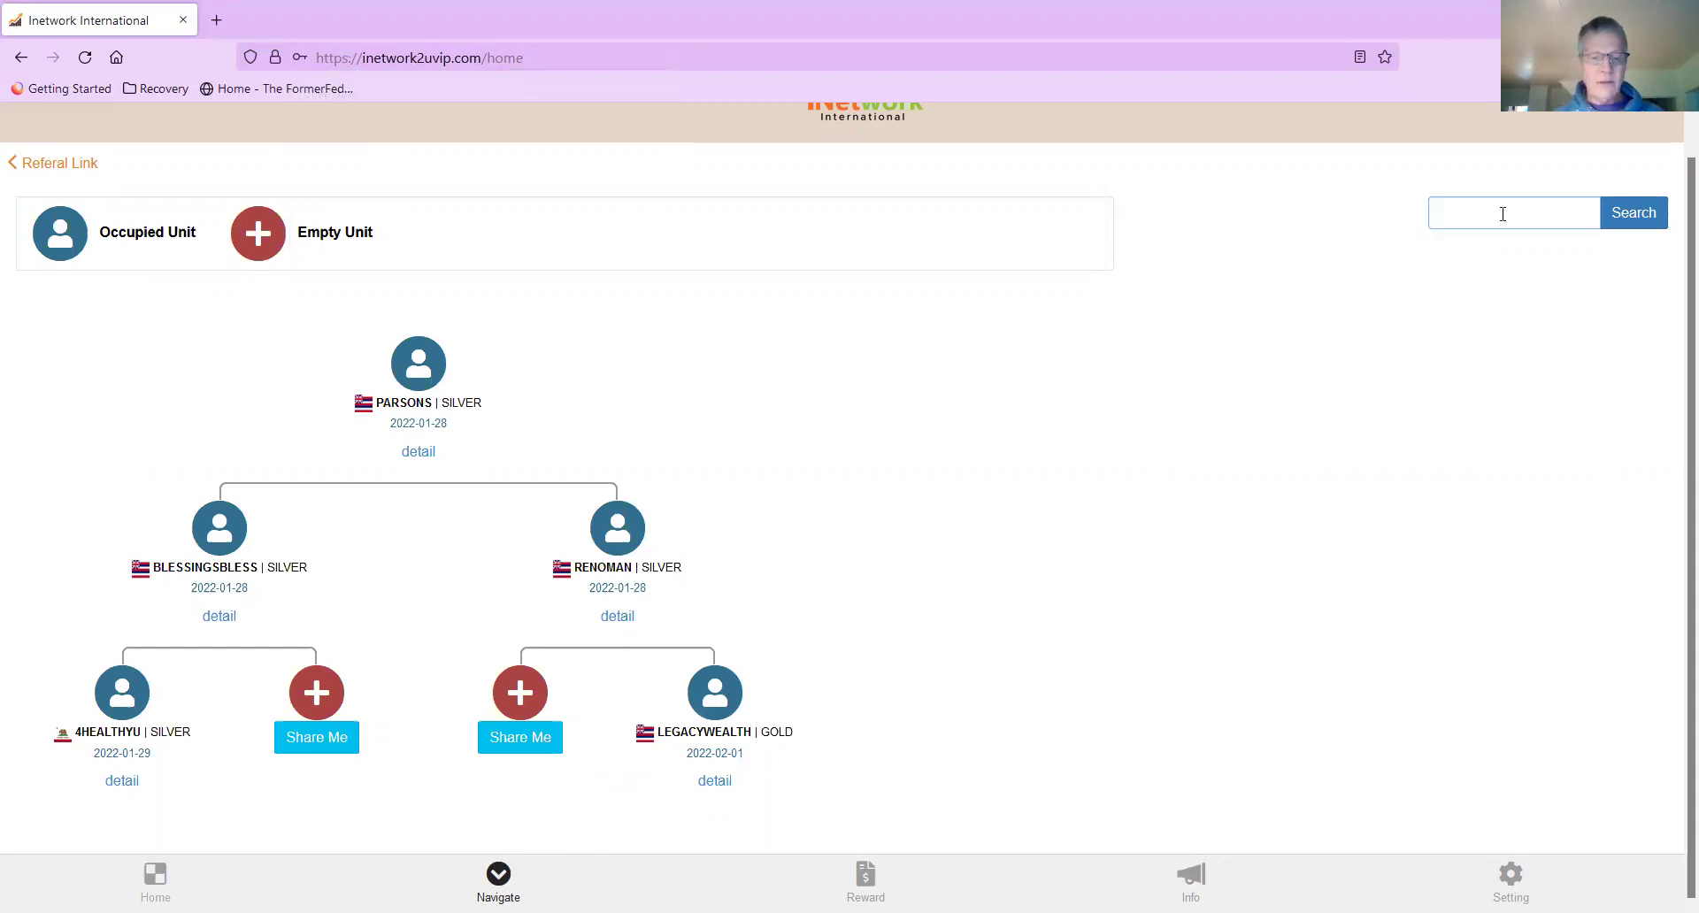
{"action": "left_click", "coordinate": [720, 701]}
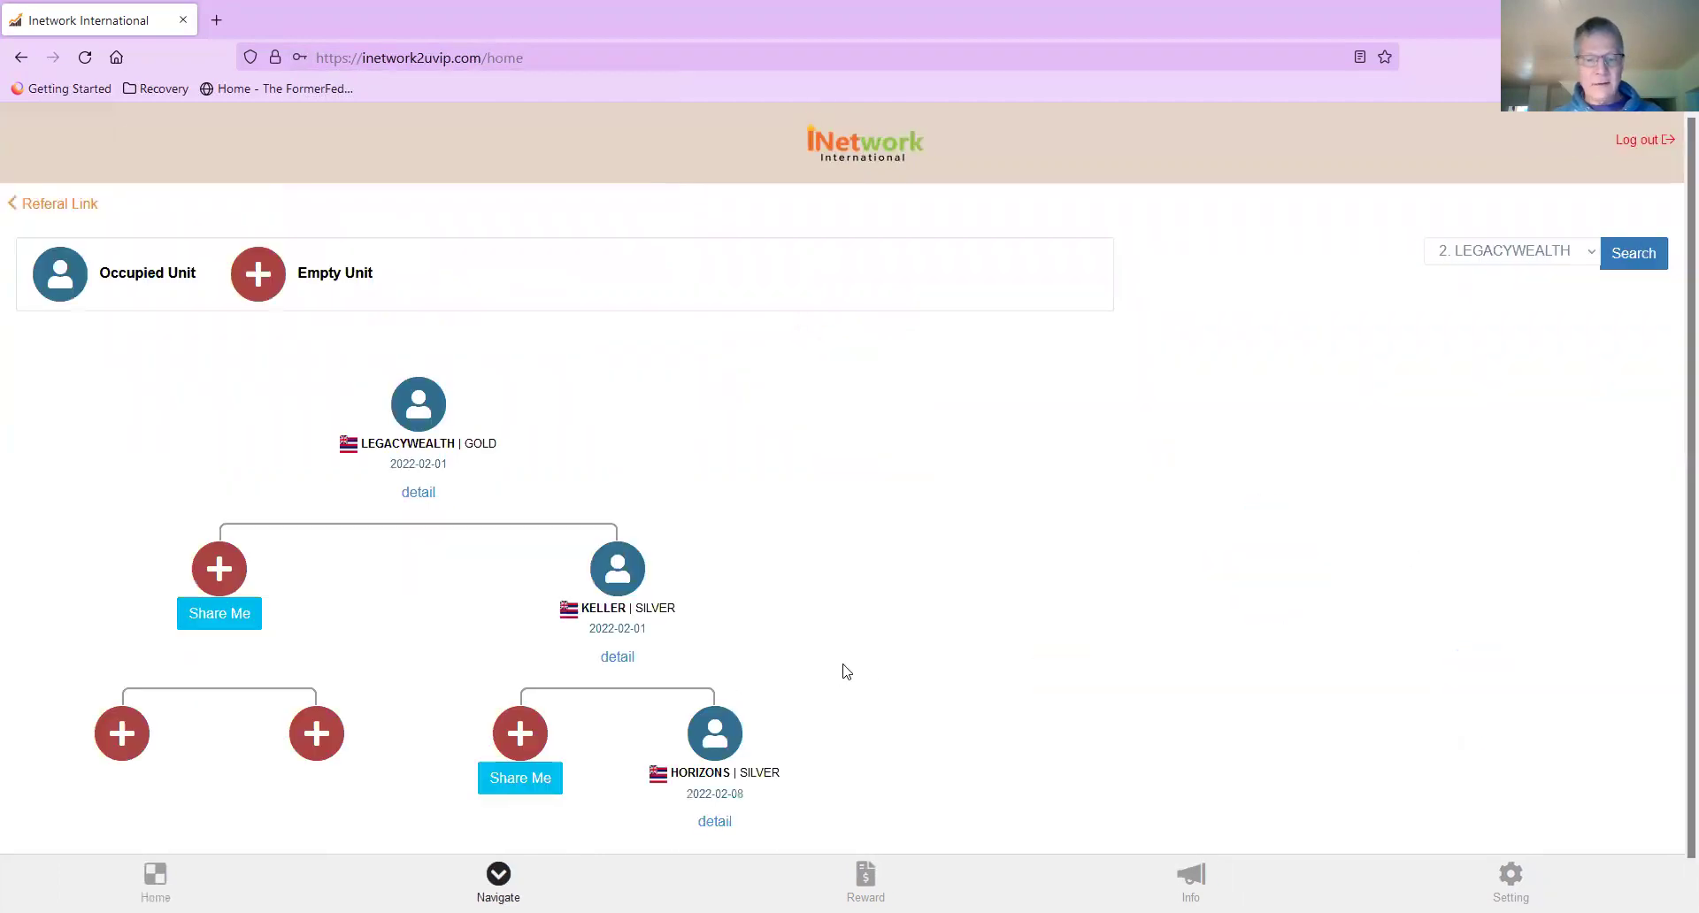
{"action": "left_click", "coordinate": [715, 739]}
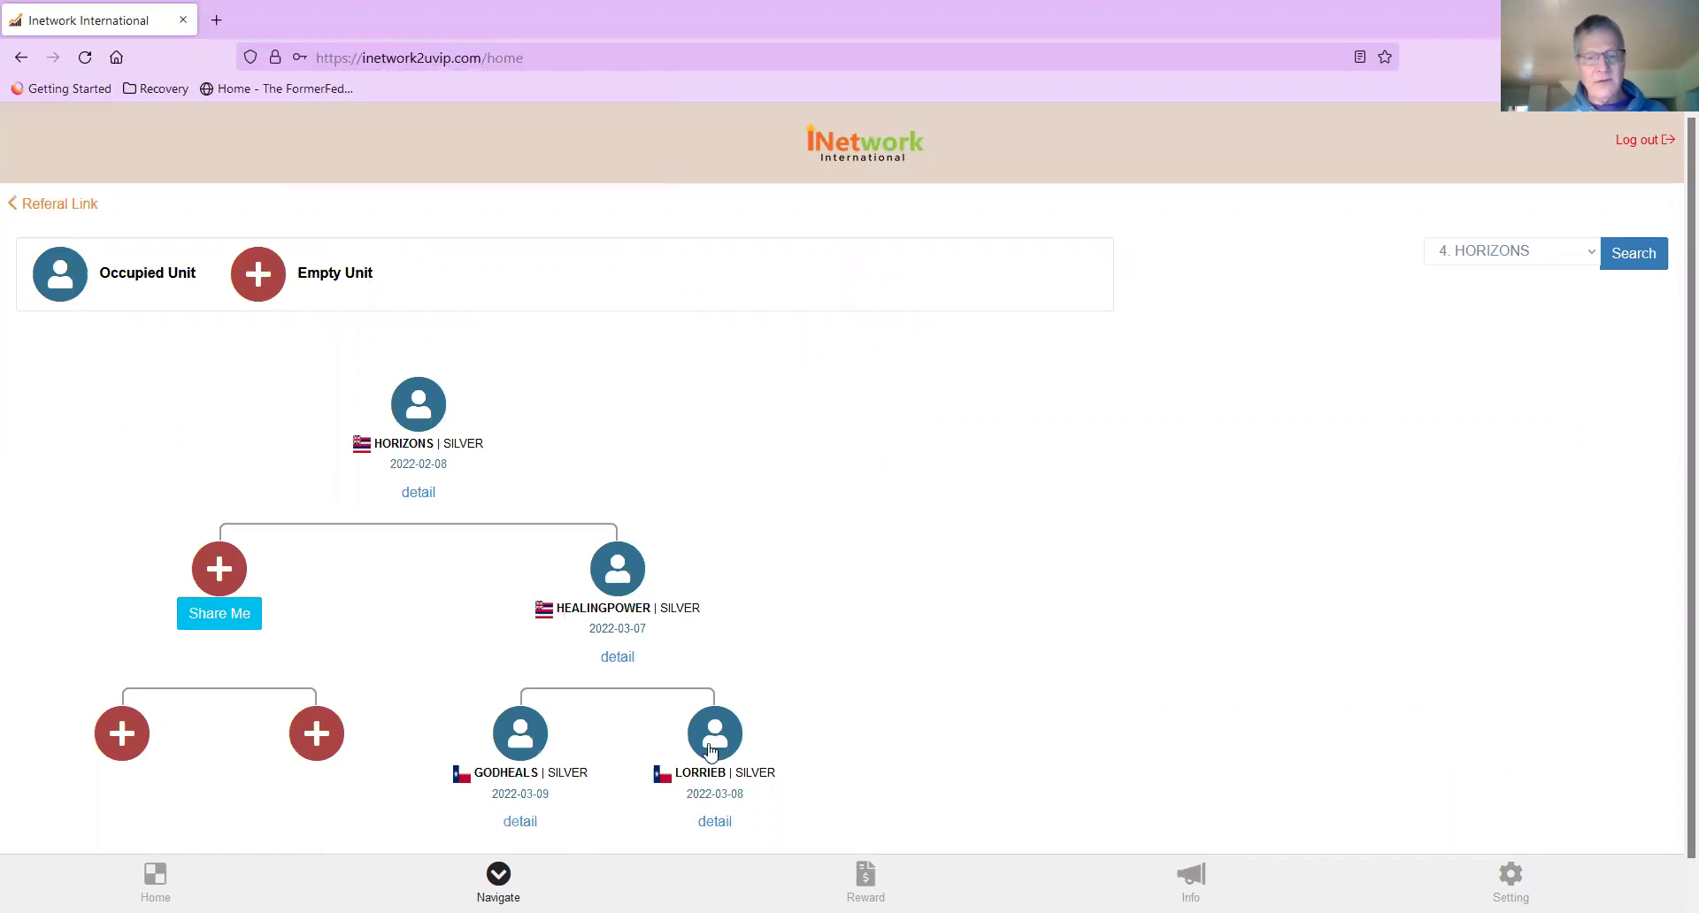
{"action": "left_click", "coordinate": [712, 746]}
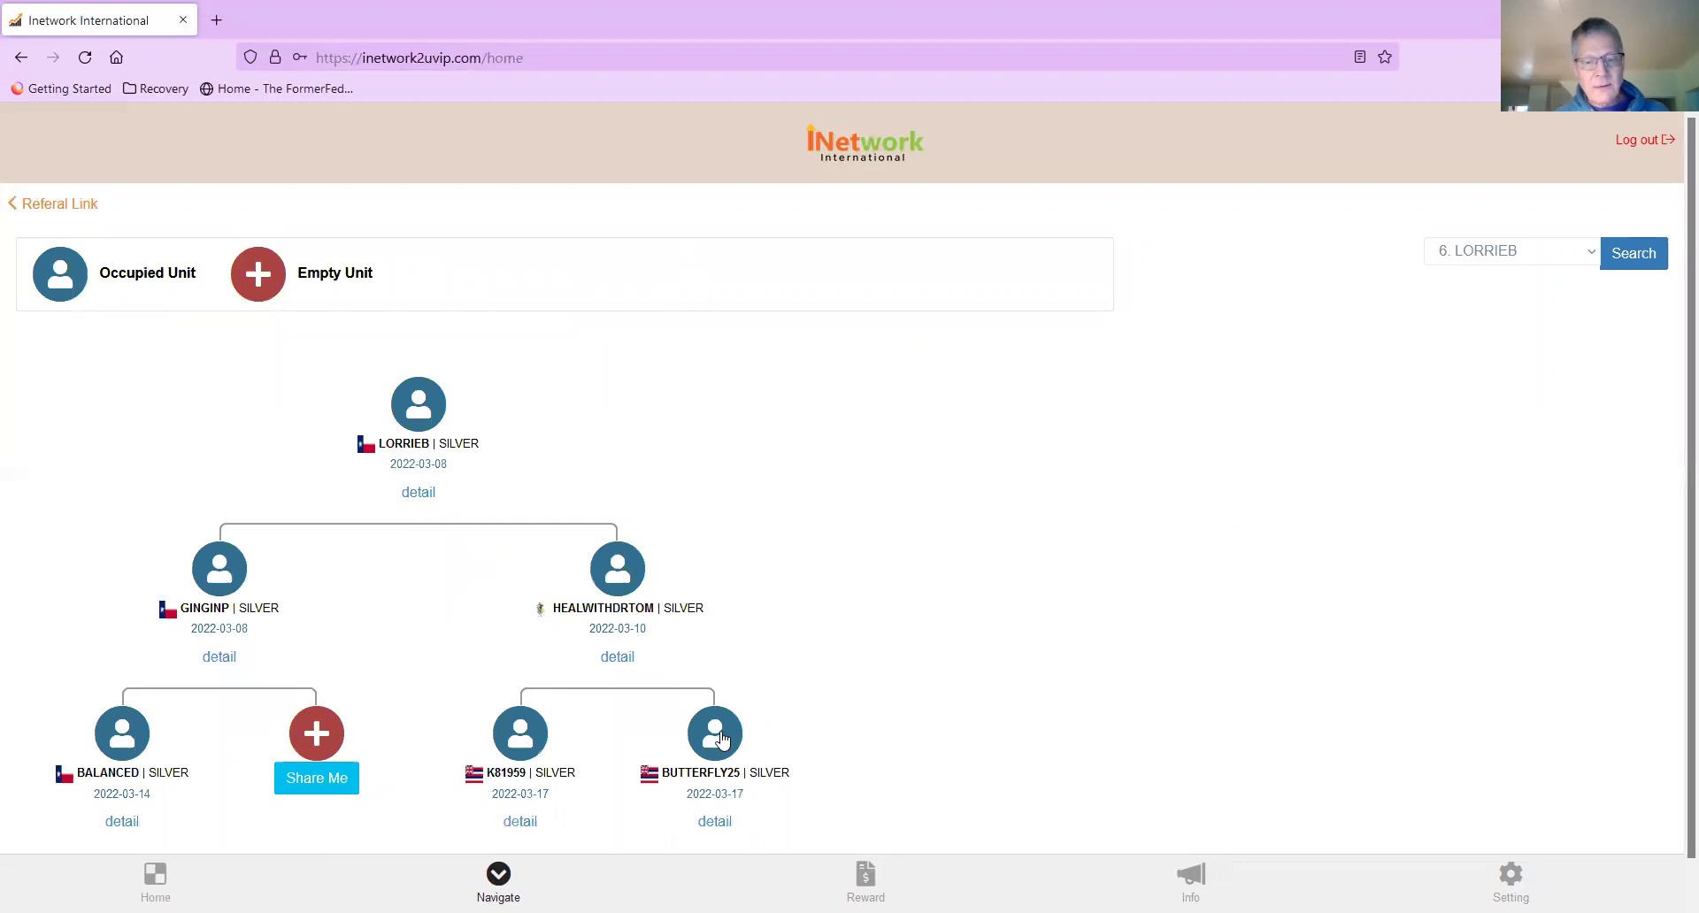
{"action": "left_click", "coordinate": [722, 741]}
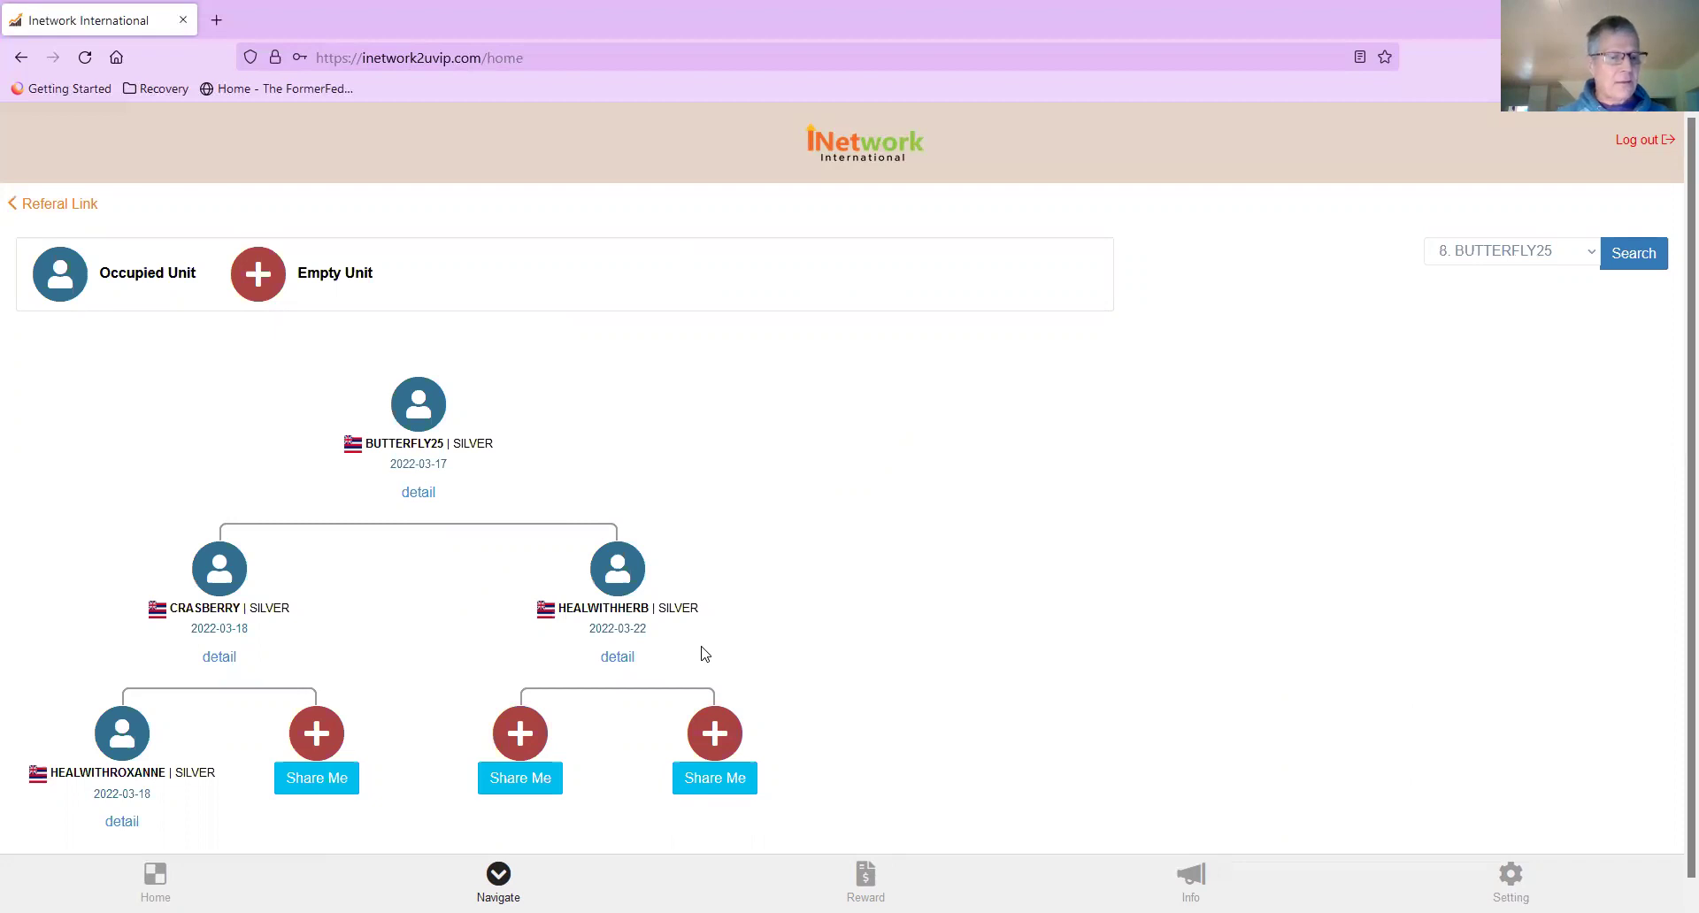
Step: Copy the signup link of the rightmost empty unit in the bottom row of the BUTTERFLY25 tree
{"action": "left_click", "coordinate": [721, 780]}
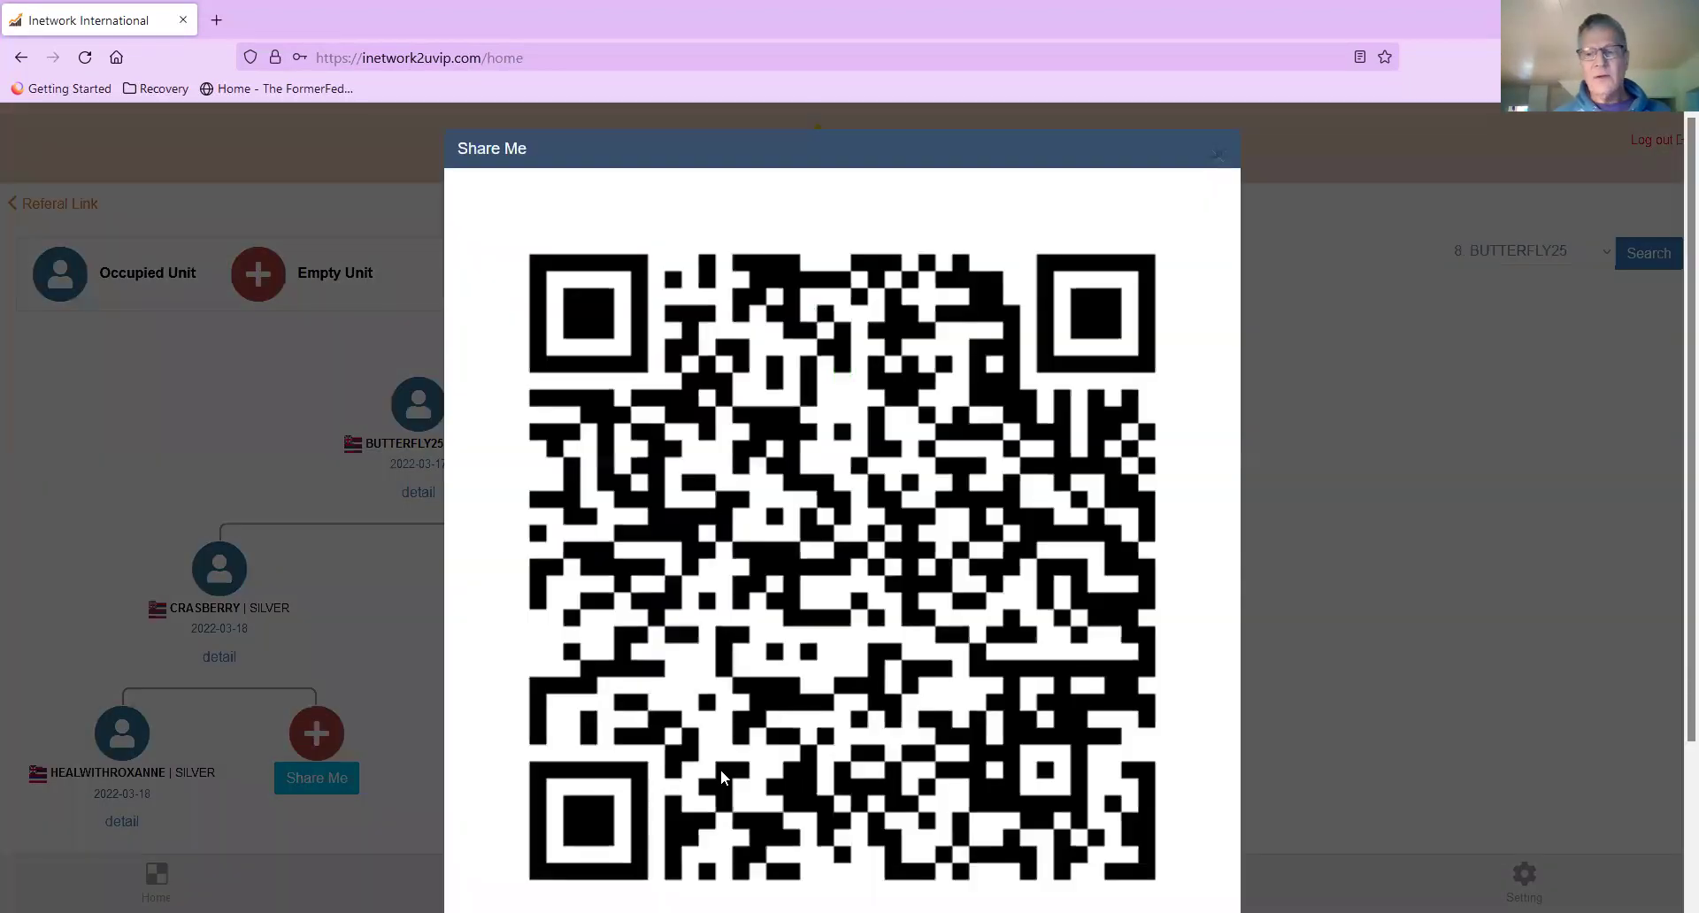
{"action": "scroll", "coordinate": [1675, 237], "scroll_direction": "down", "scroll_amount": 2}
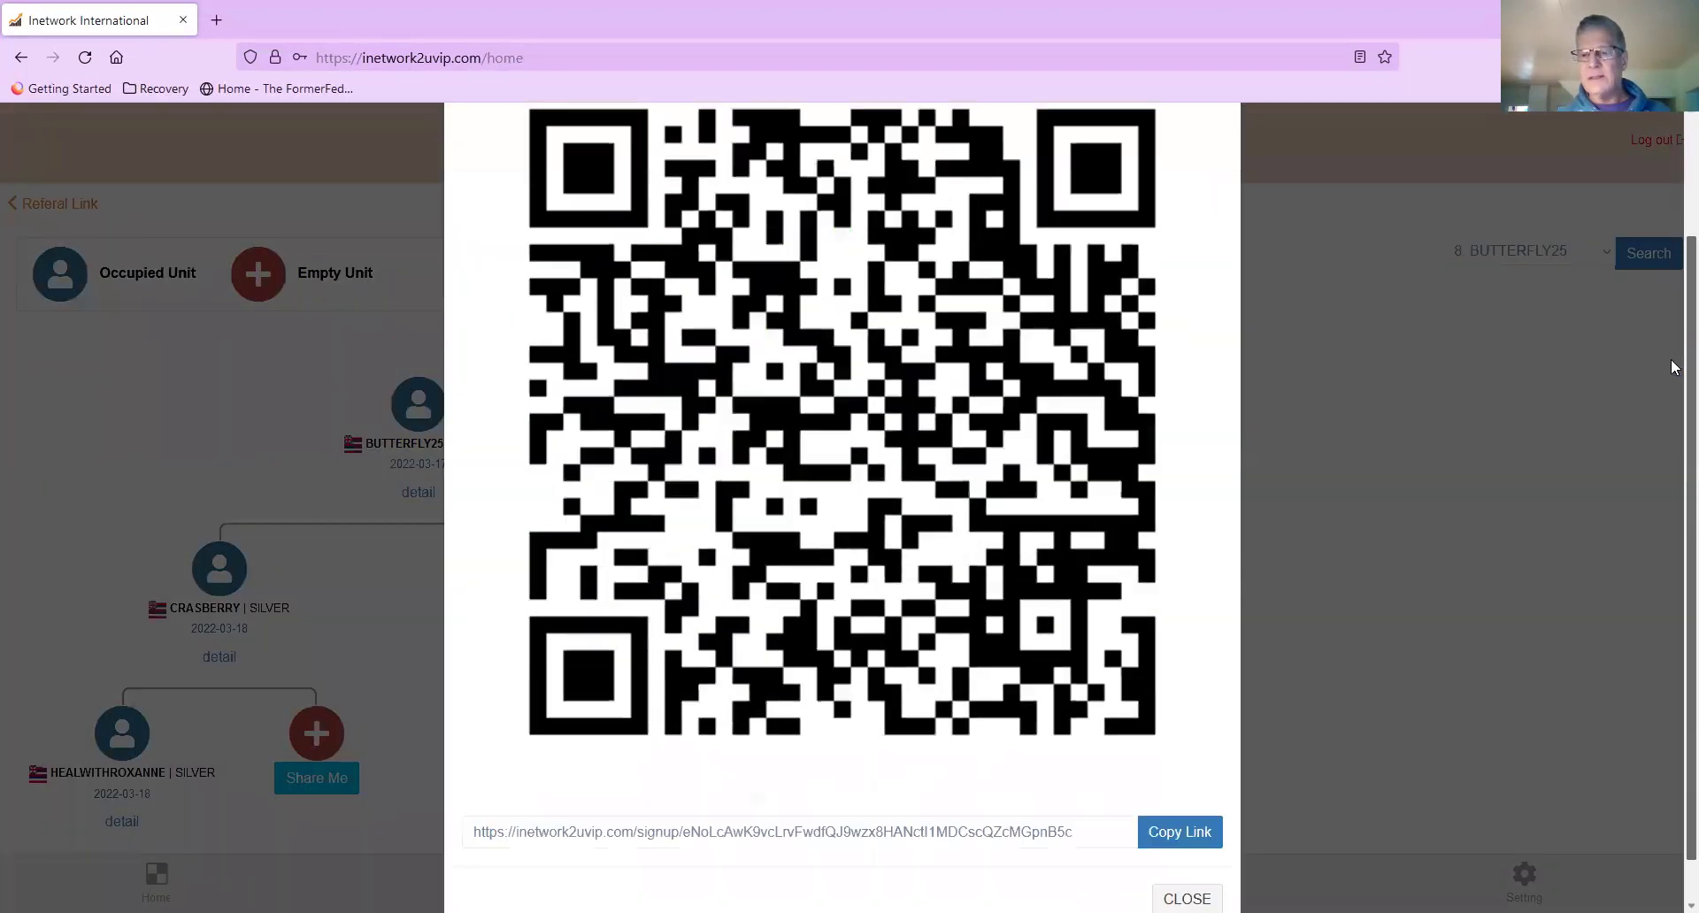
{"action": "left_click", "coordinate": [1180, 804]}
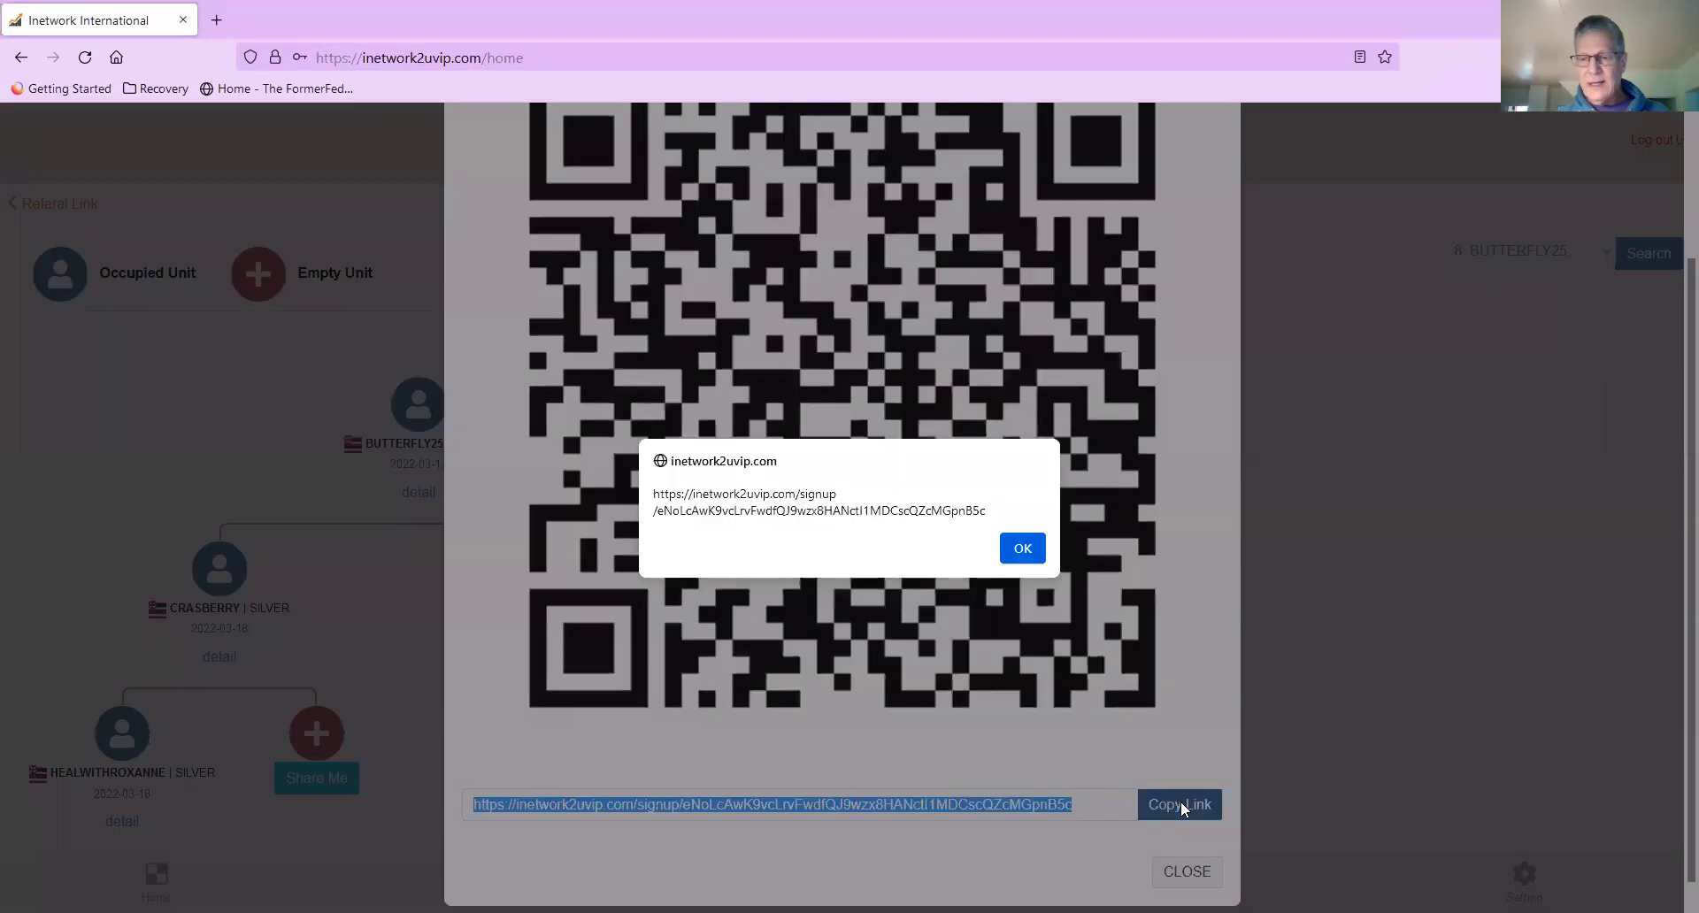
{"action": "left_click", "coordinate": [1022, 547]}
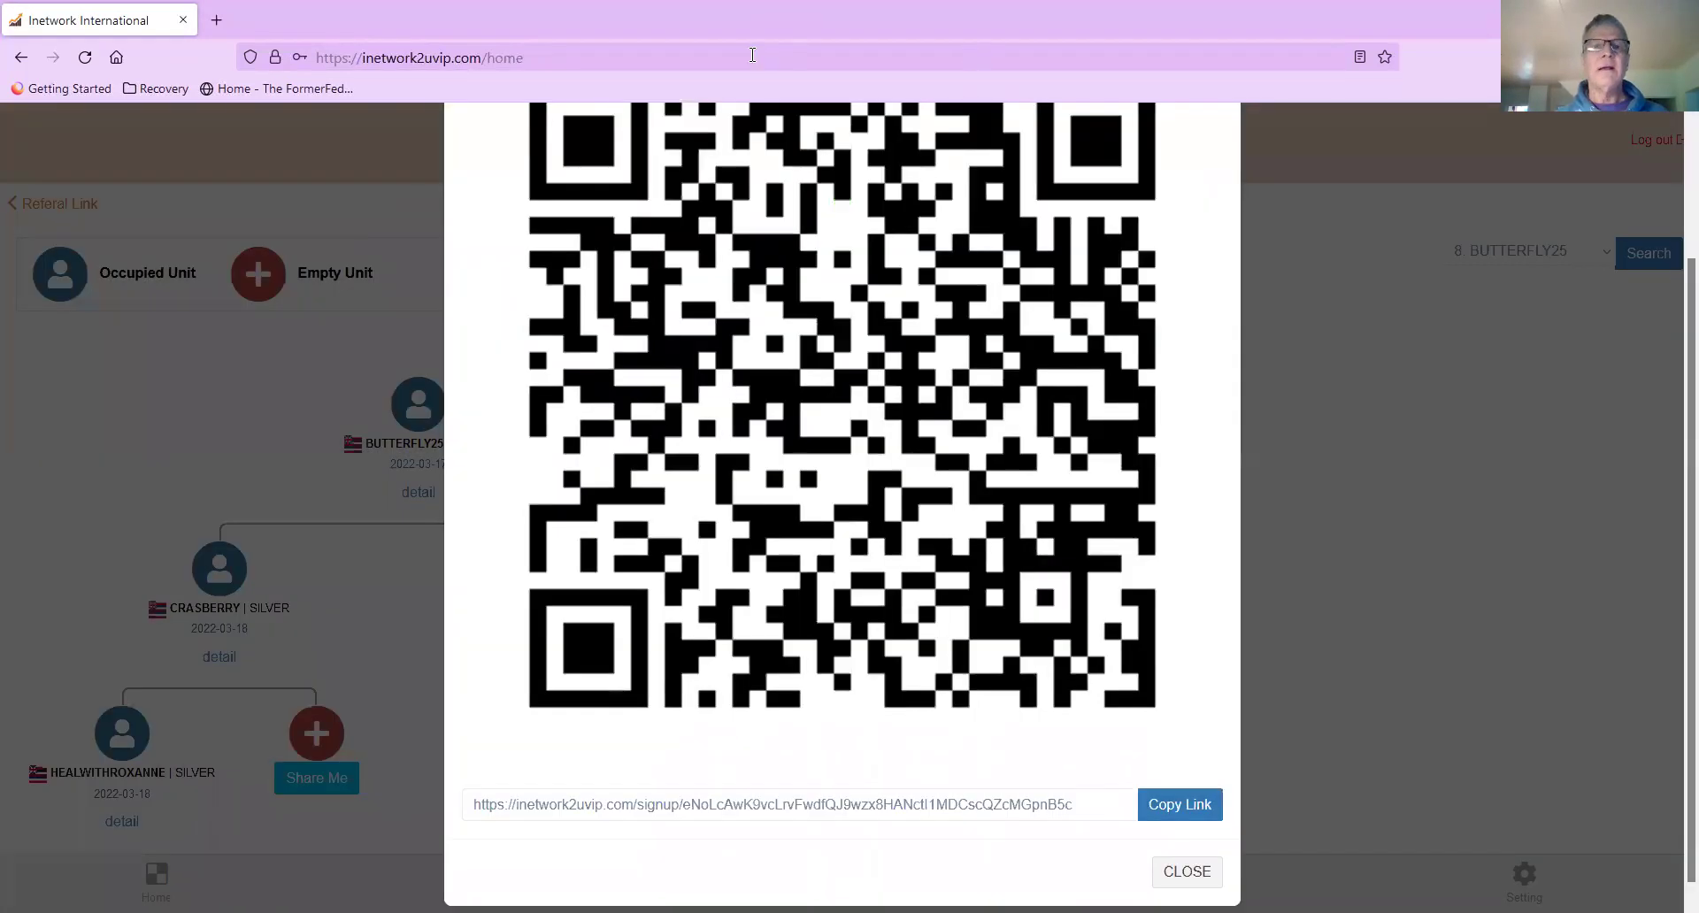
Step: Open the copied signup link in a new browser tab
{"action": "left_click", "coordinate": [217, 20]}
{"action": "left_click", "coordinate": [562, 58]}
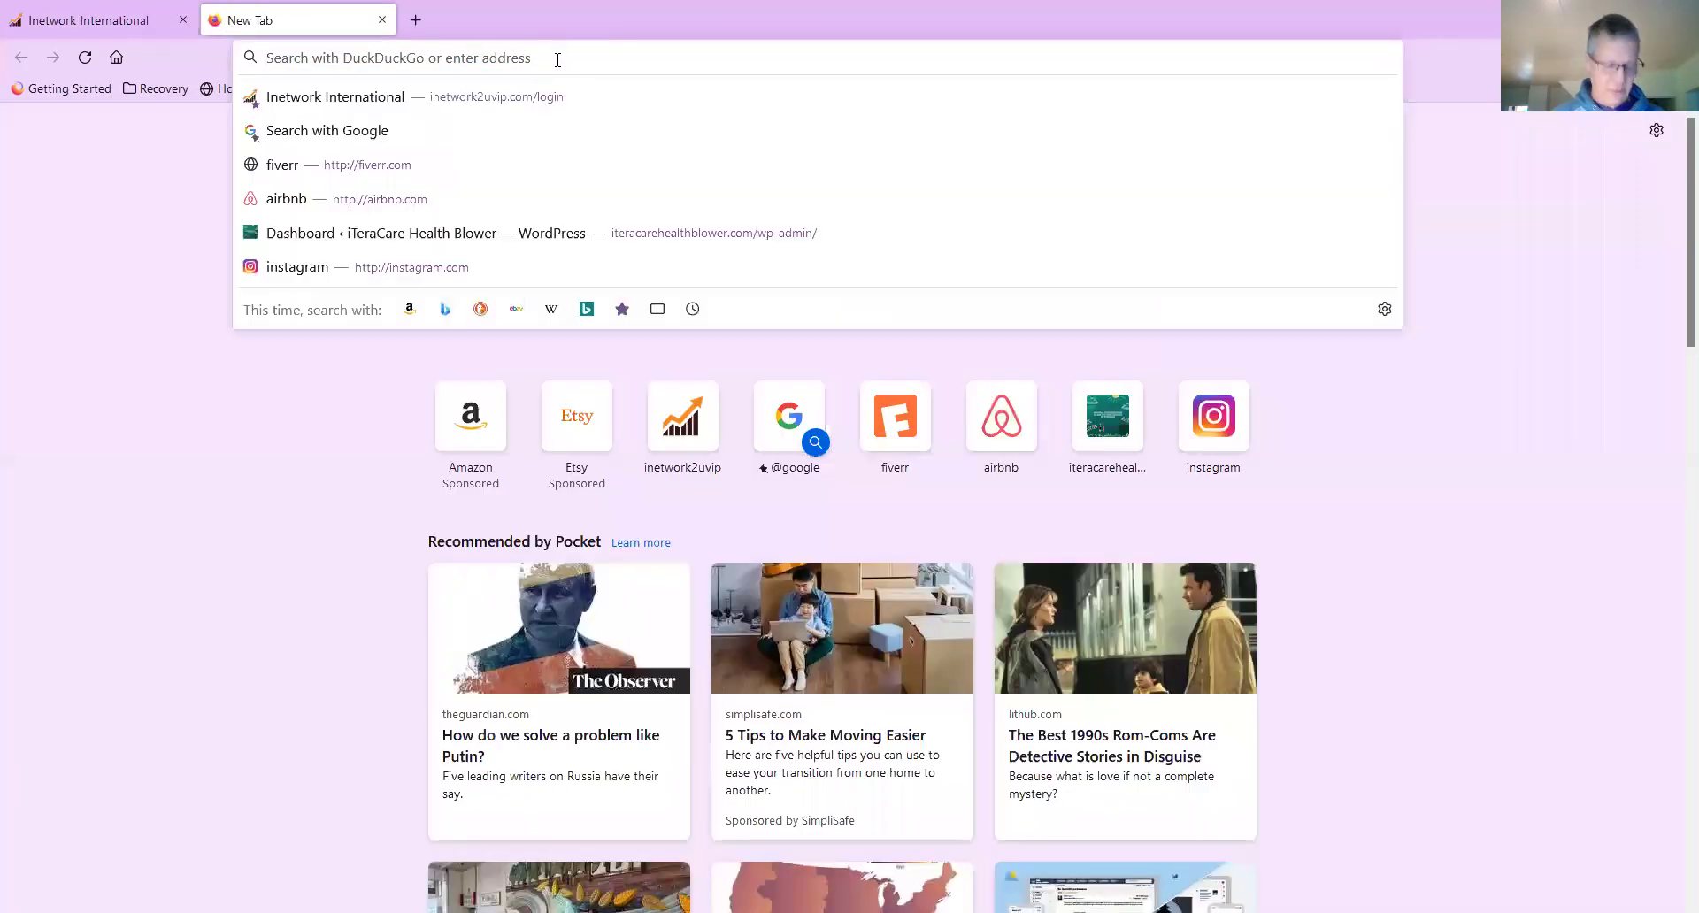
{"action": "key", "text": "ctrl+v"}
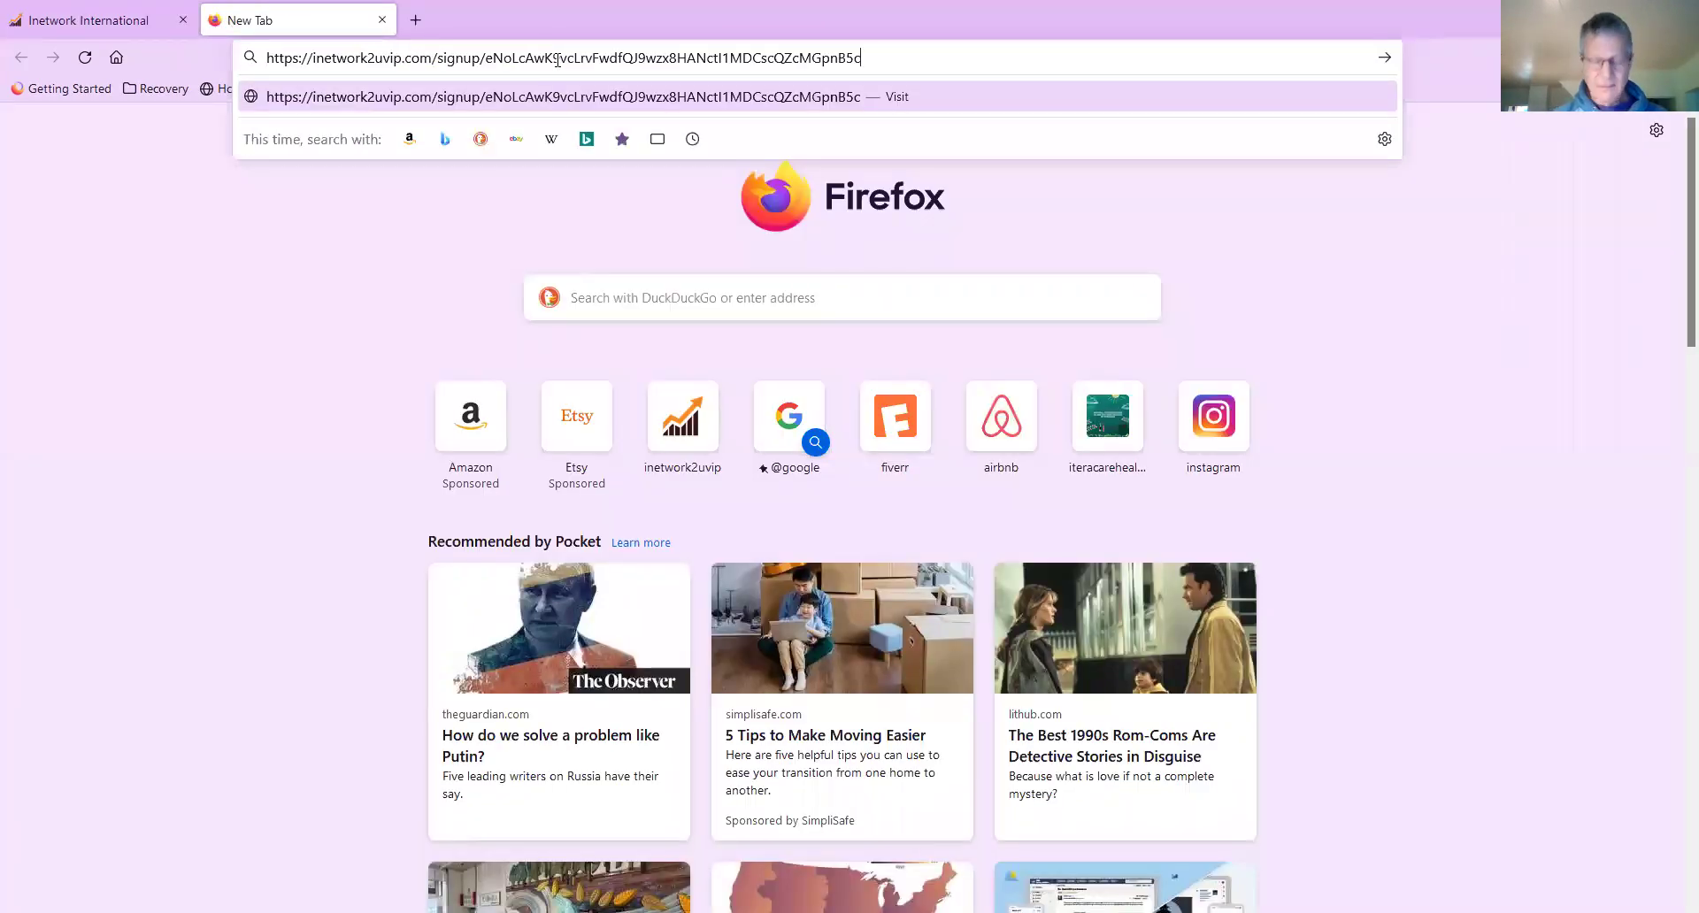
{"action": "key", "text": "Return"}
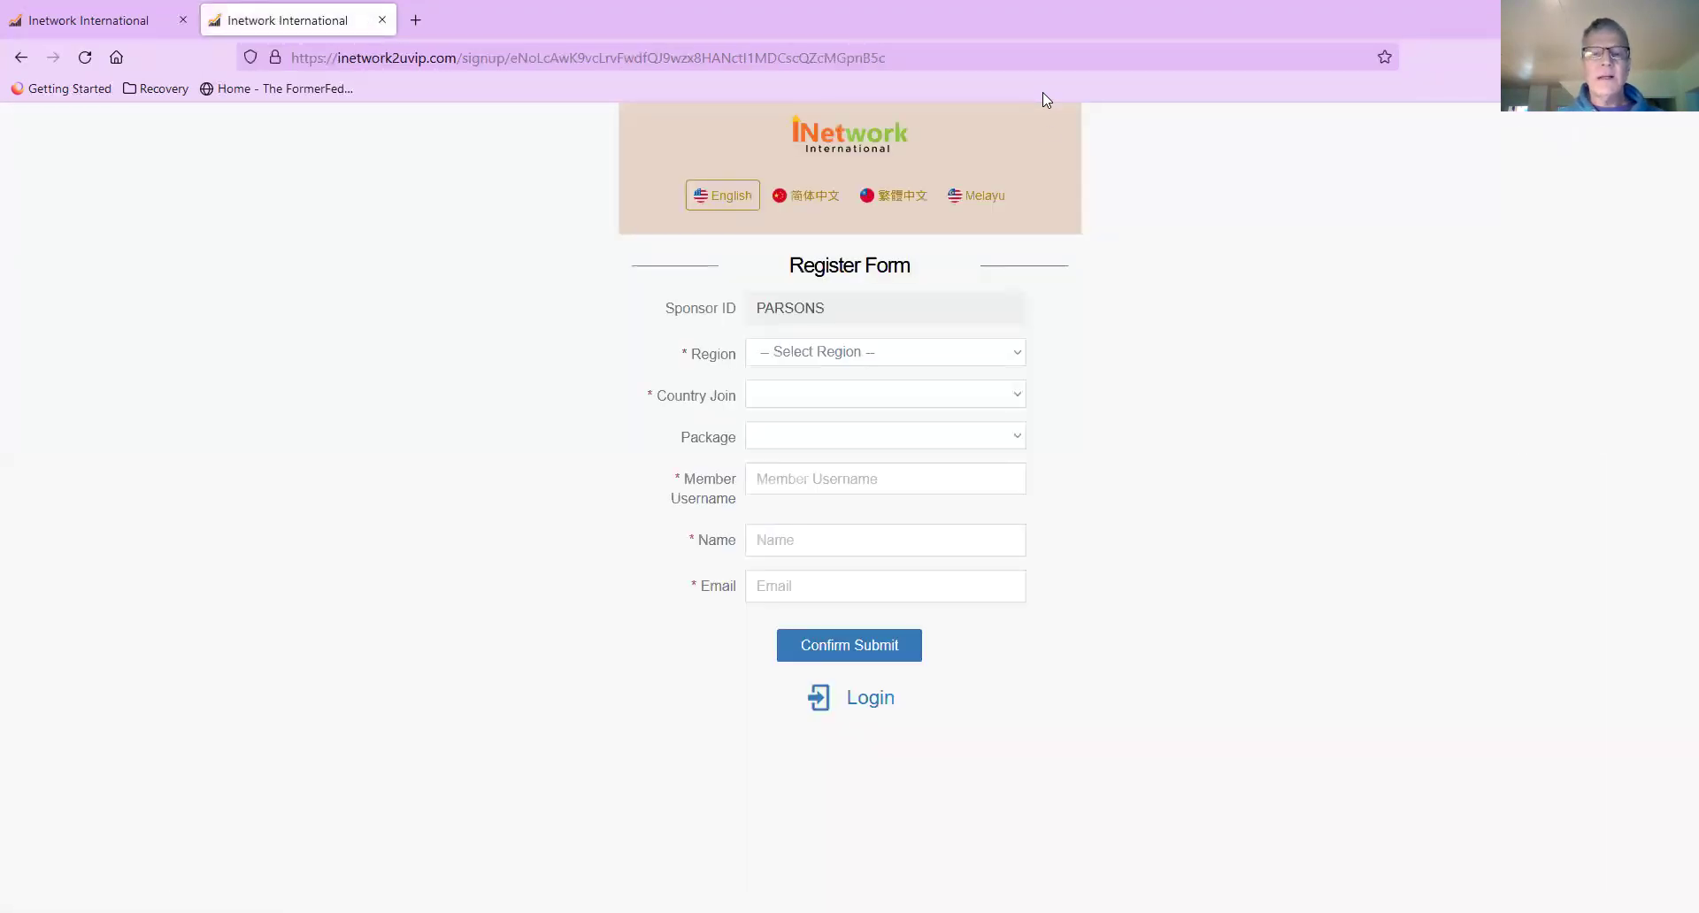
Step: Set the register form's region to United States and the joining country to HAWAII
{"action": "left_click", "coordinate": [1021, 357]}
{"action": "left_click", "coordinate": [895, 431]}
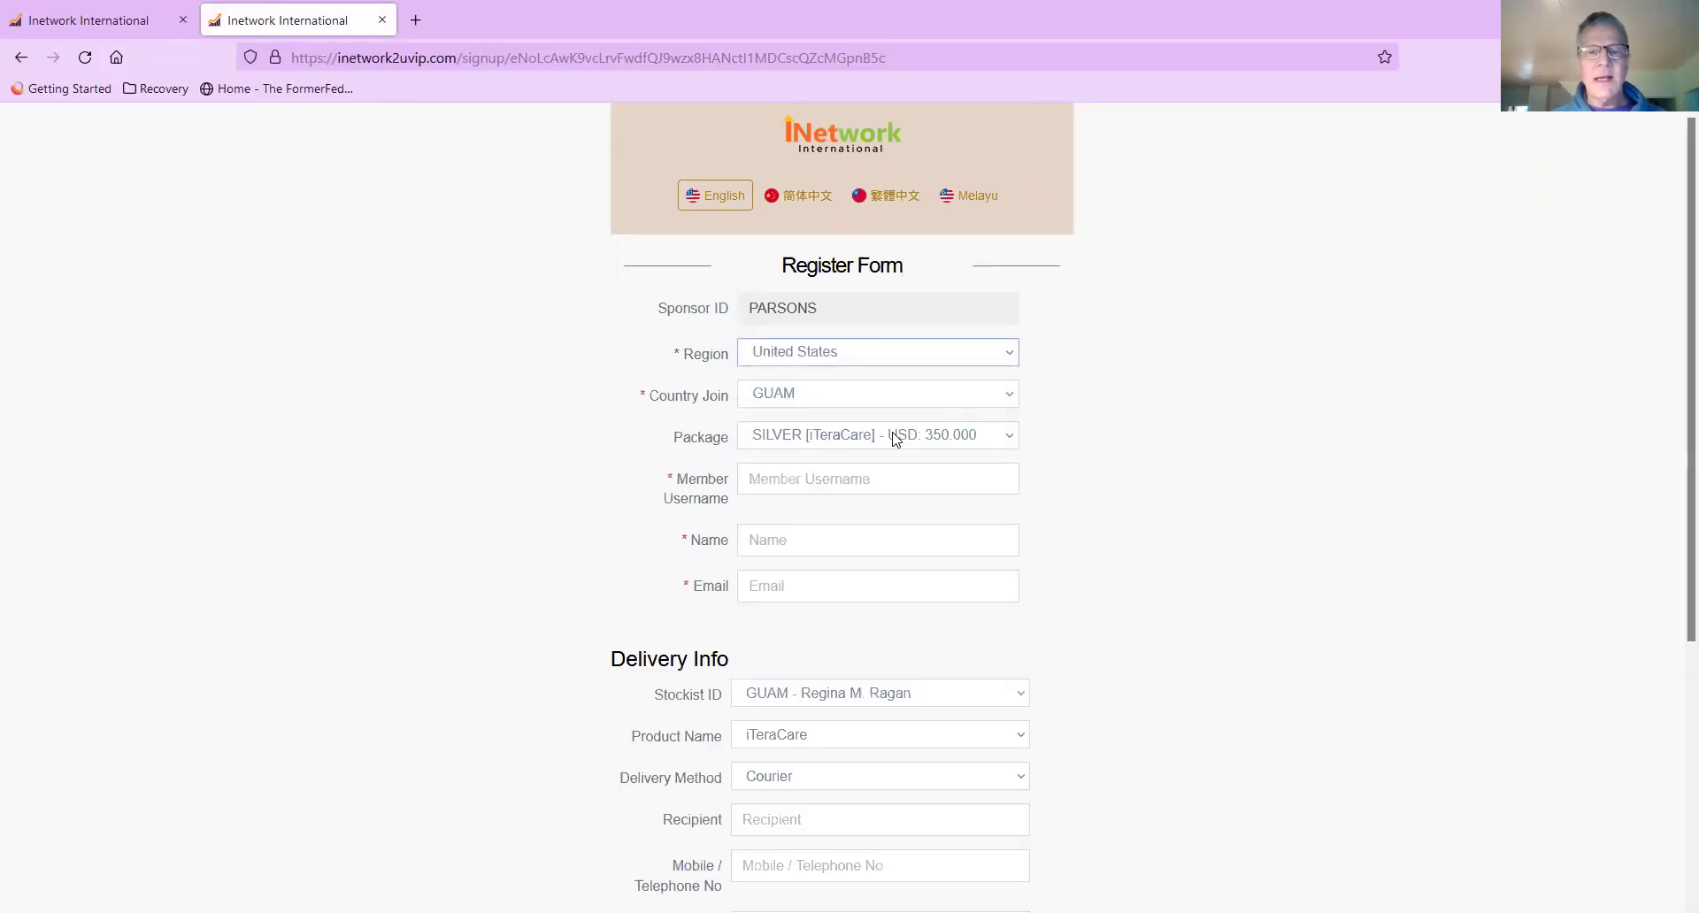
{"action": "left_click", "coordinate": [1013, 398]}
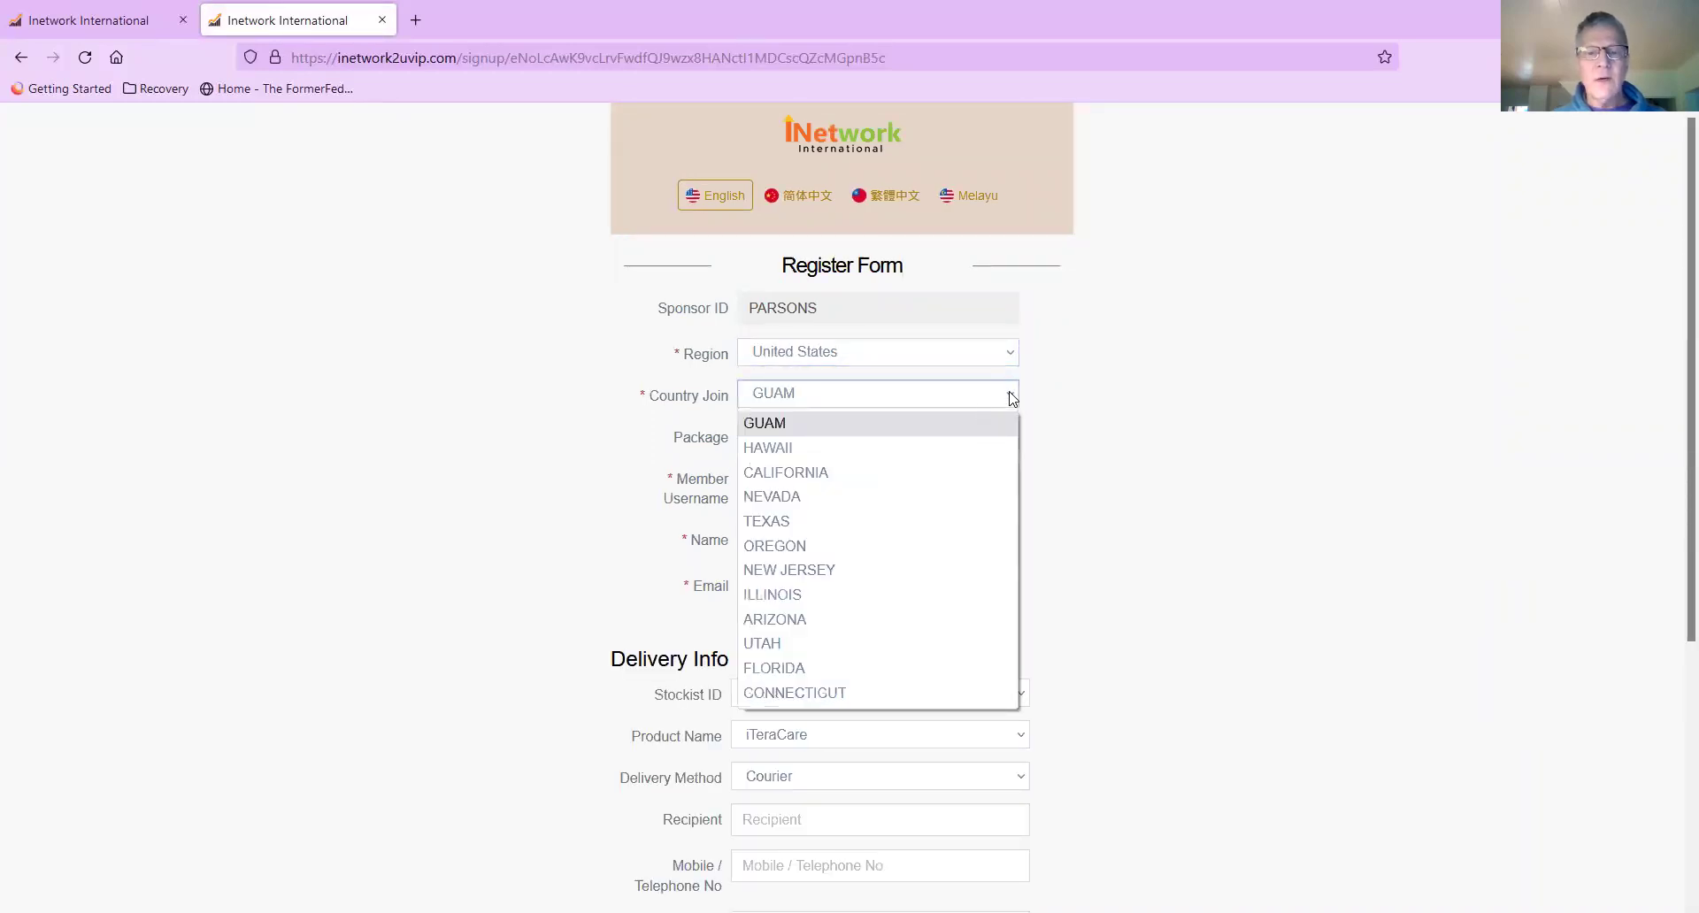
{"action": "left_click", "coordinate": [910, 447]}
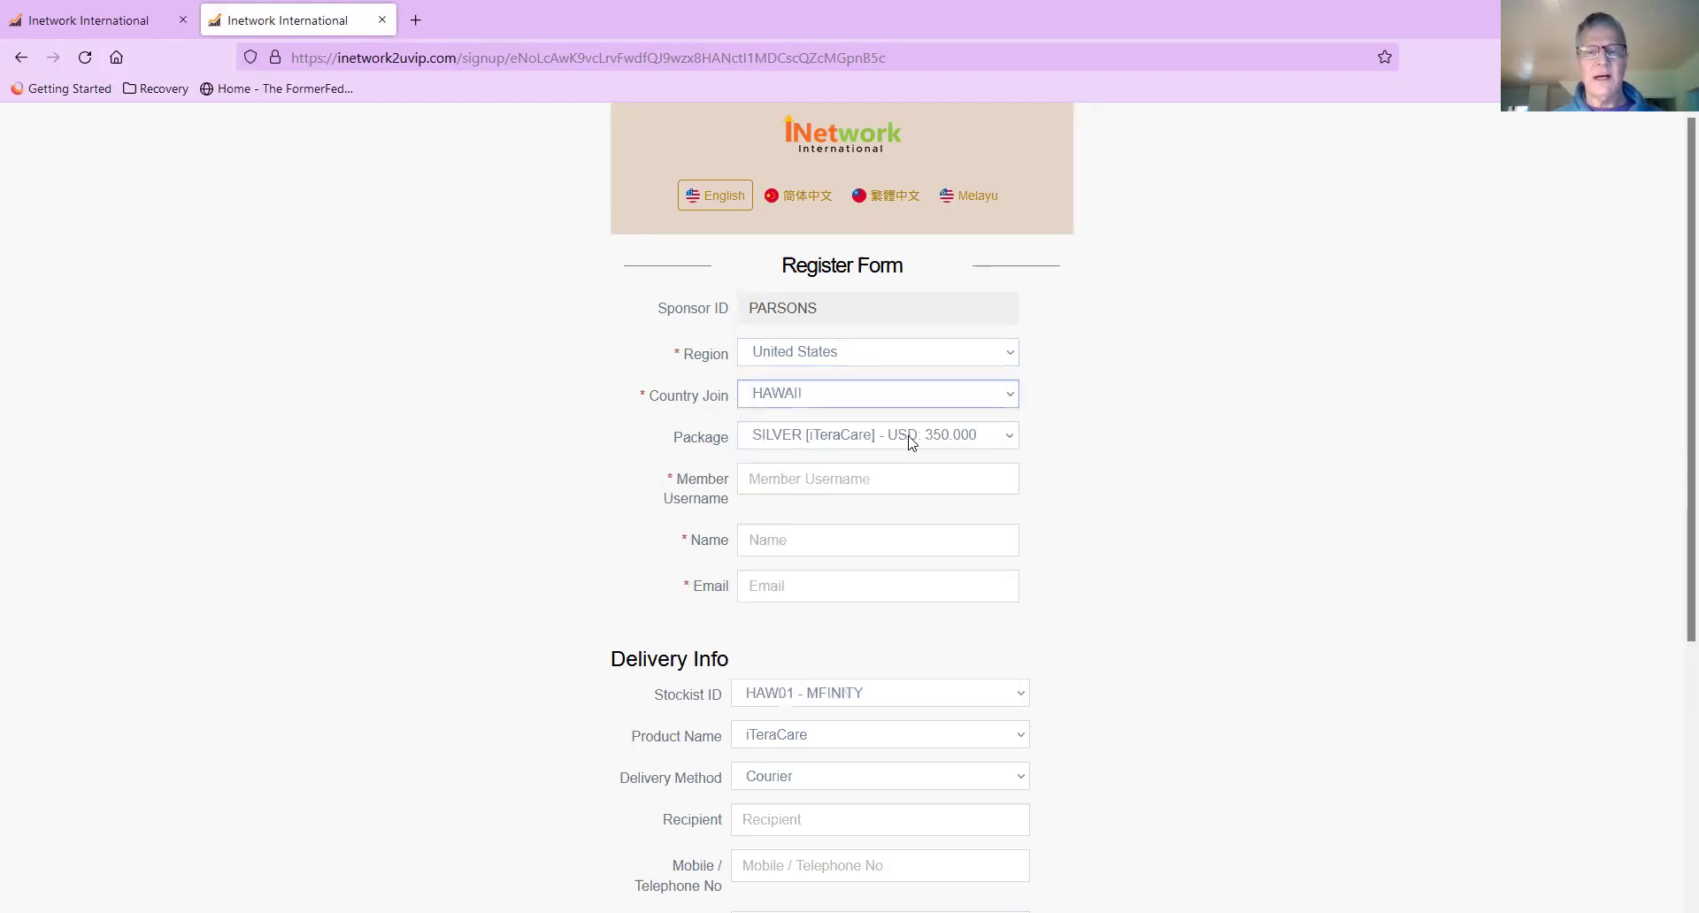
Step: Enter LIGHTTHEWAY as the member username in the register form
{"action": "left_click", "coordinate": [816, 482]}
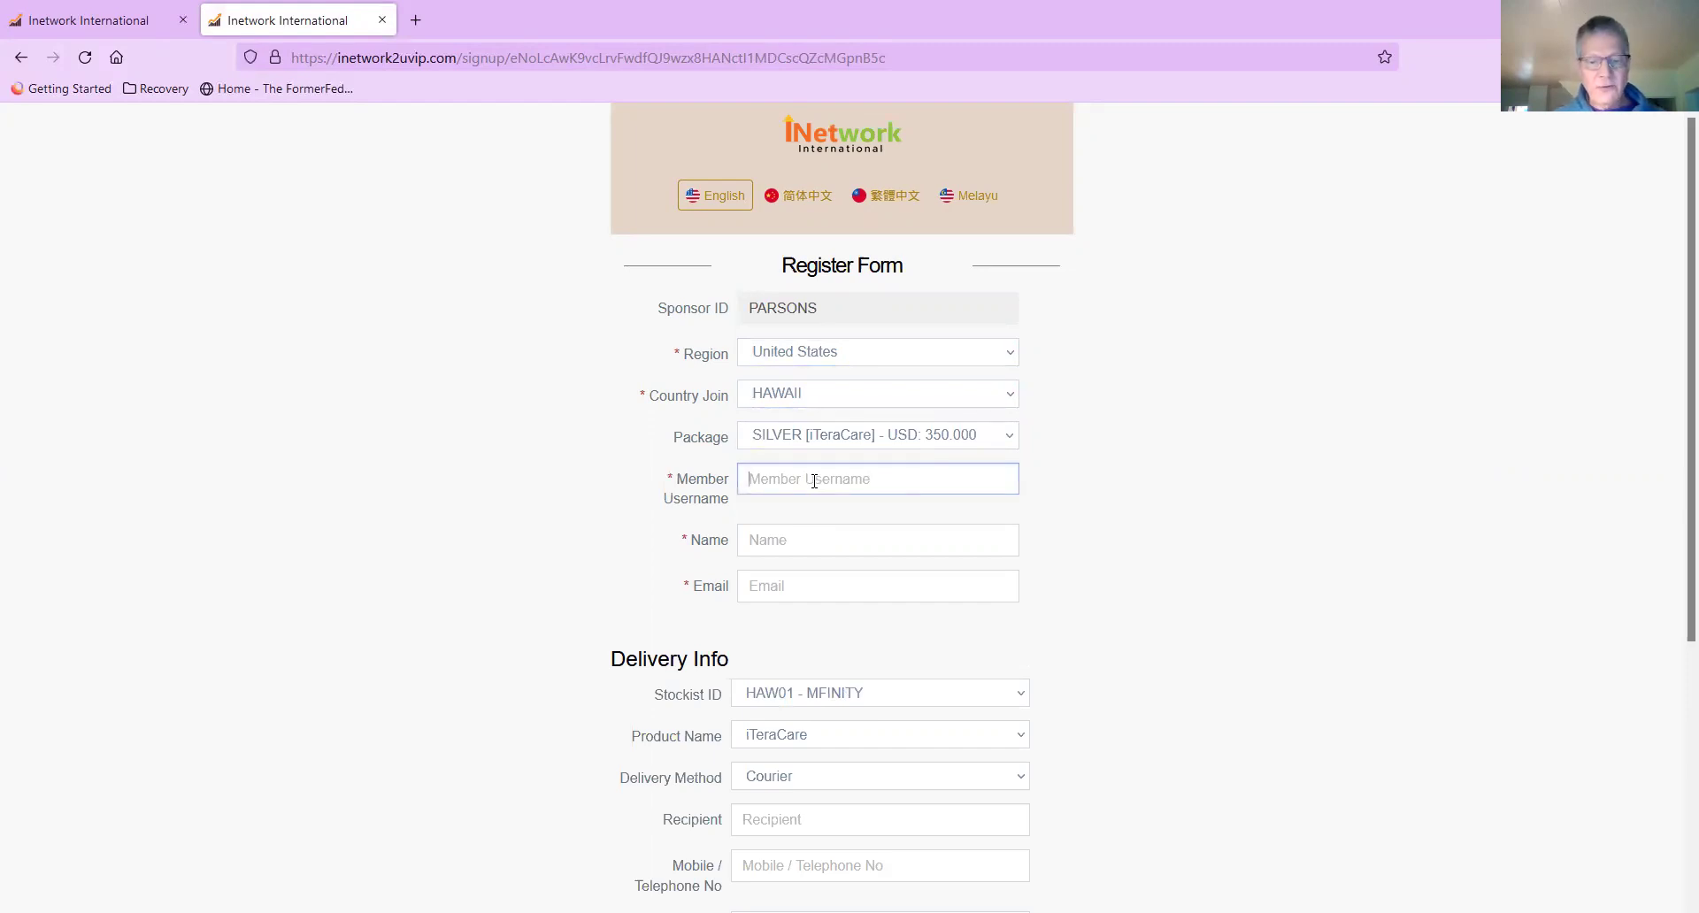
{"action": "scroll", "coordinate": [1675, 395], "scroll_direction": "down", "scroll_amount": 1}
{"action": "scroll", "coordinate": [1675, 396], "scroll_direction": "down", "scroll_amount": 3}
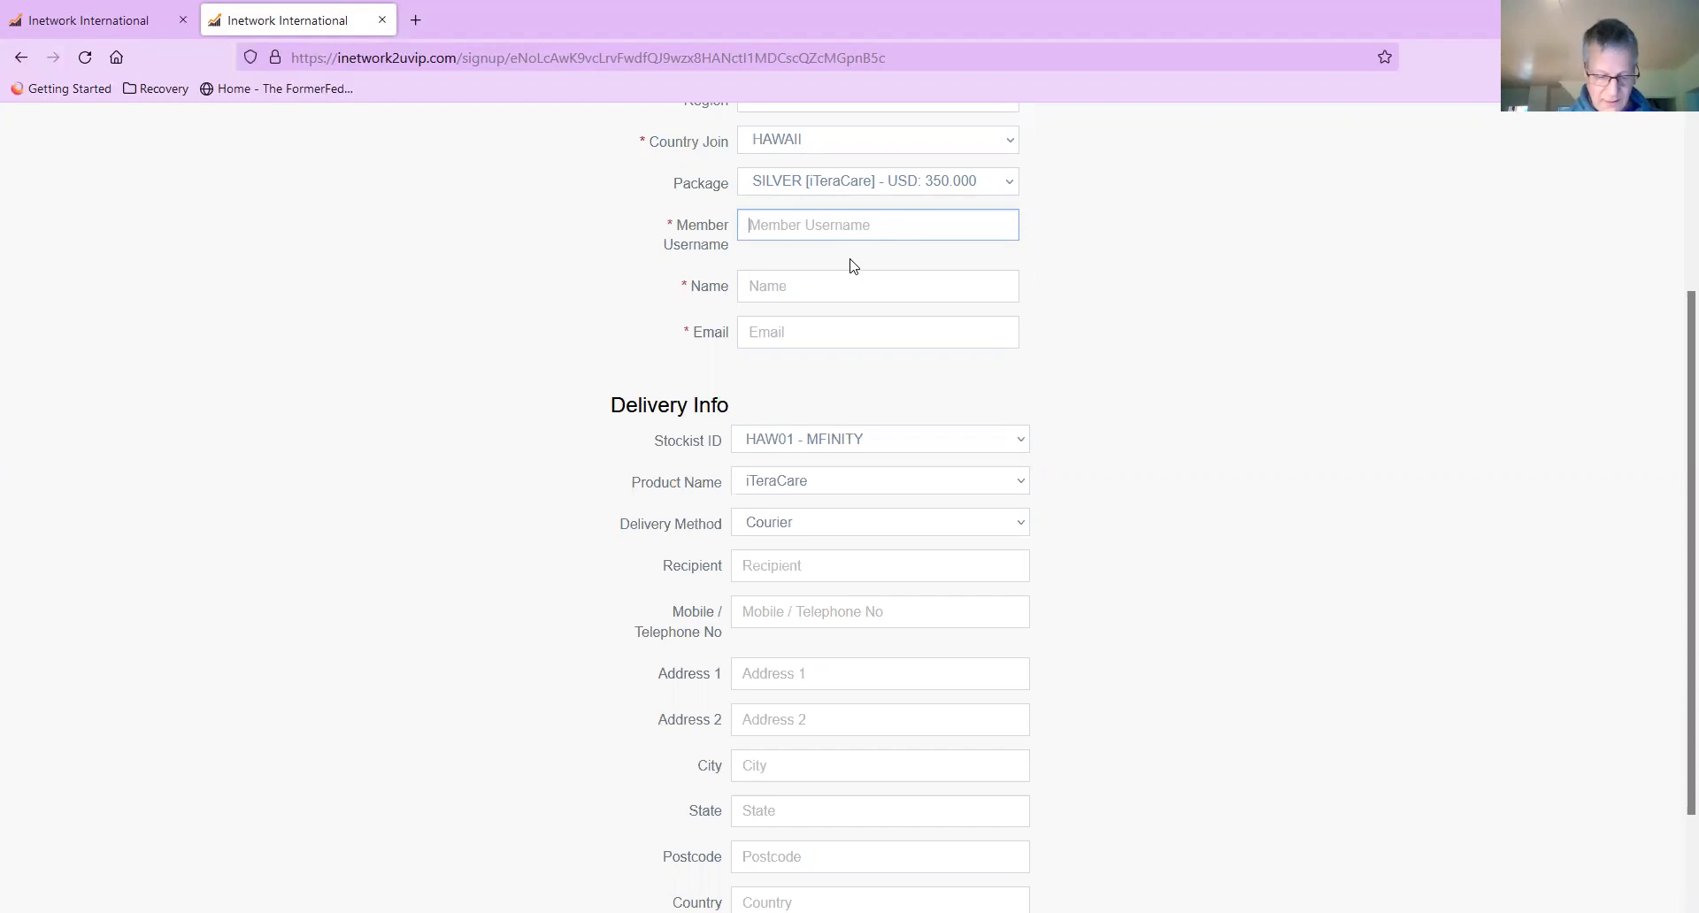
{"action": "type", "text": "LI"}
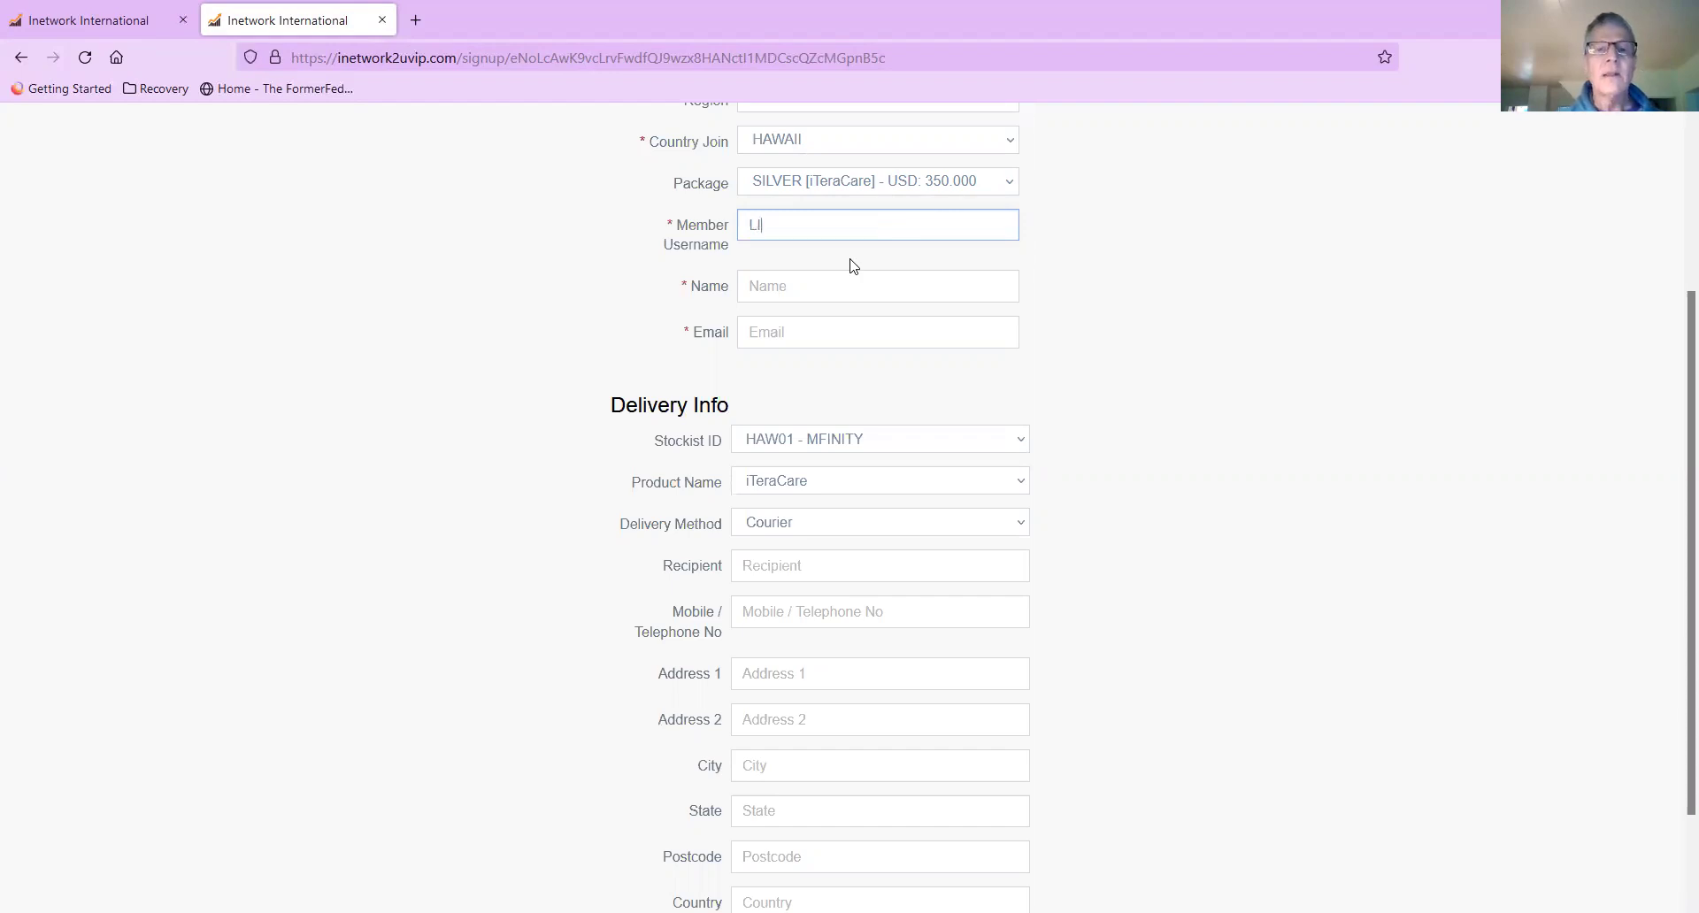
{"action": "type", "text": "GHTTHEWAY"}
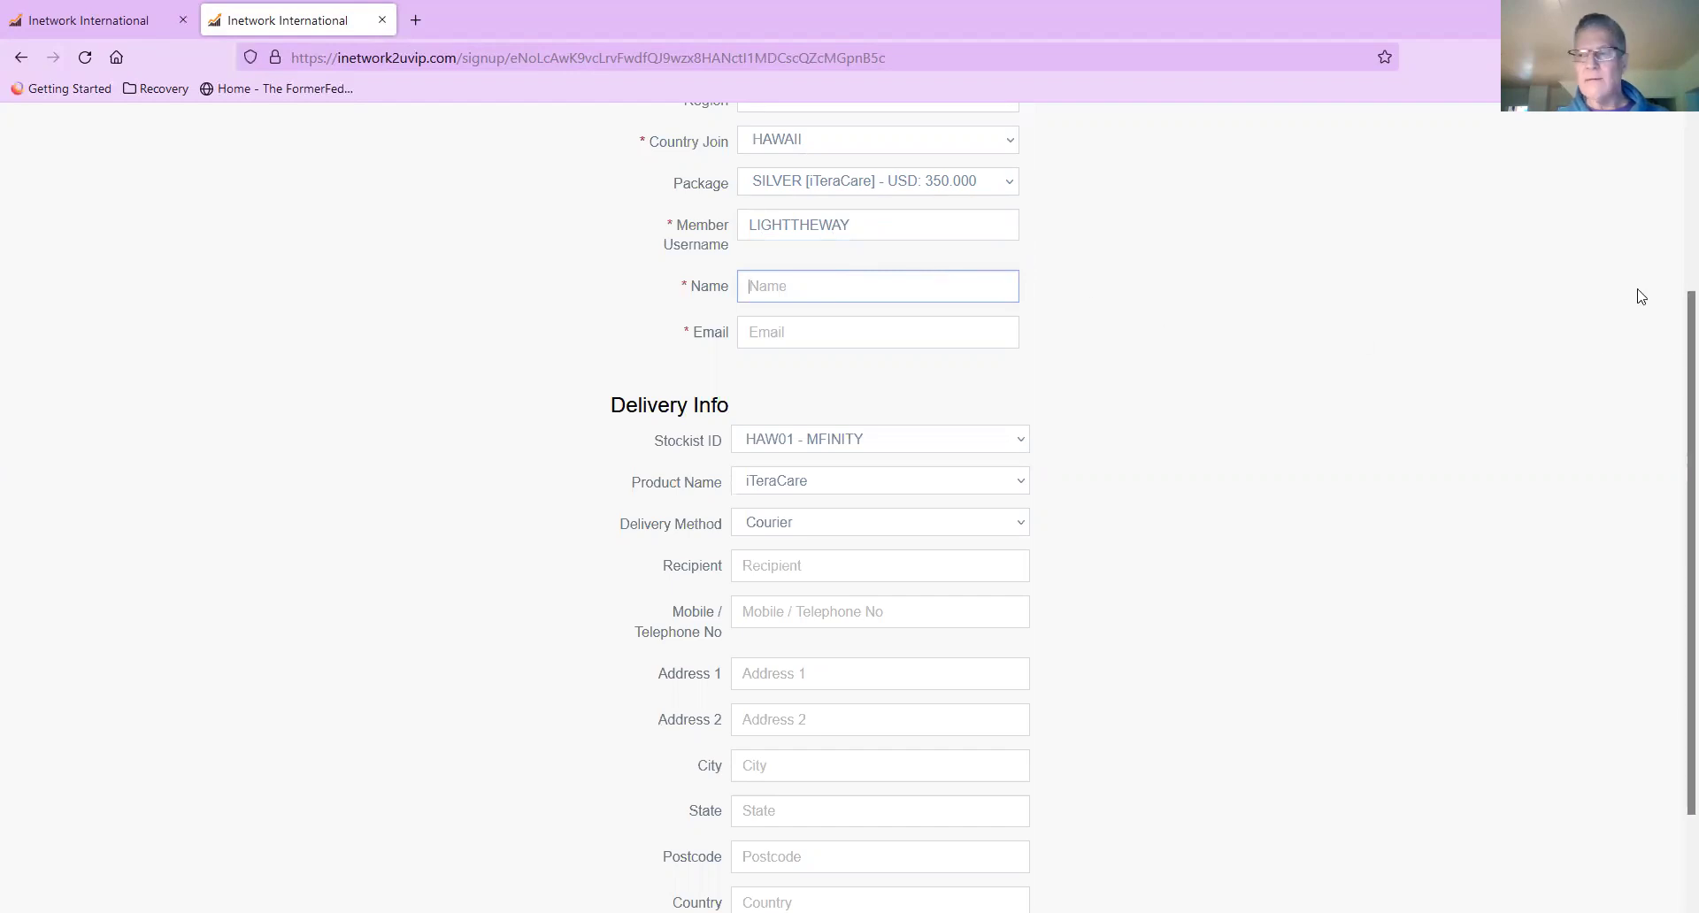
{"action": "scroll", "coordinate": [1675, 380], "scroll_direction": "down", "scroll_amount": 3}
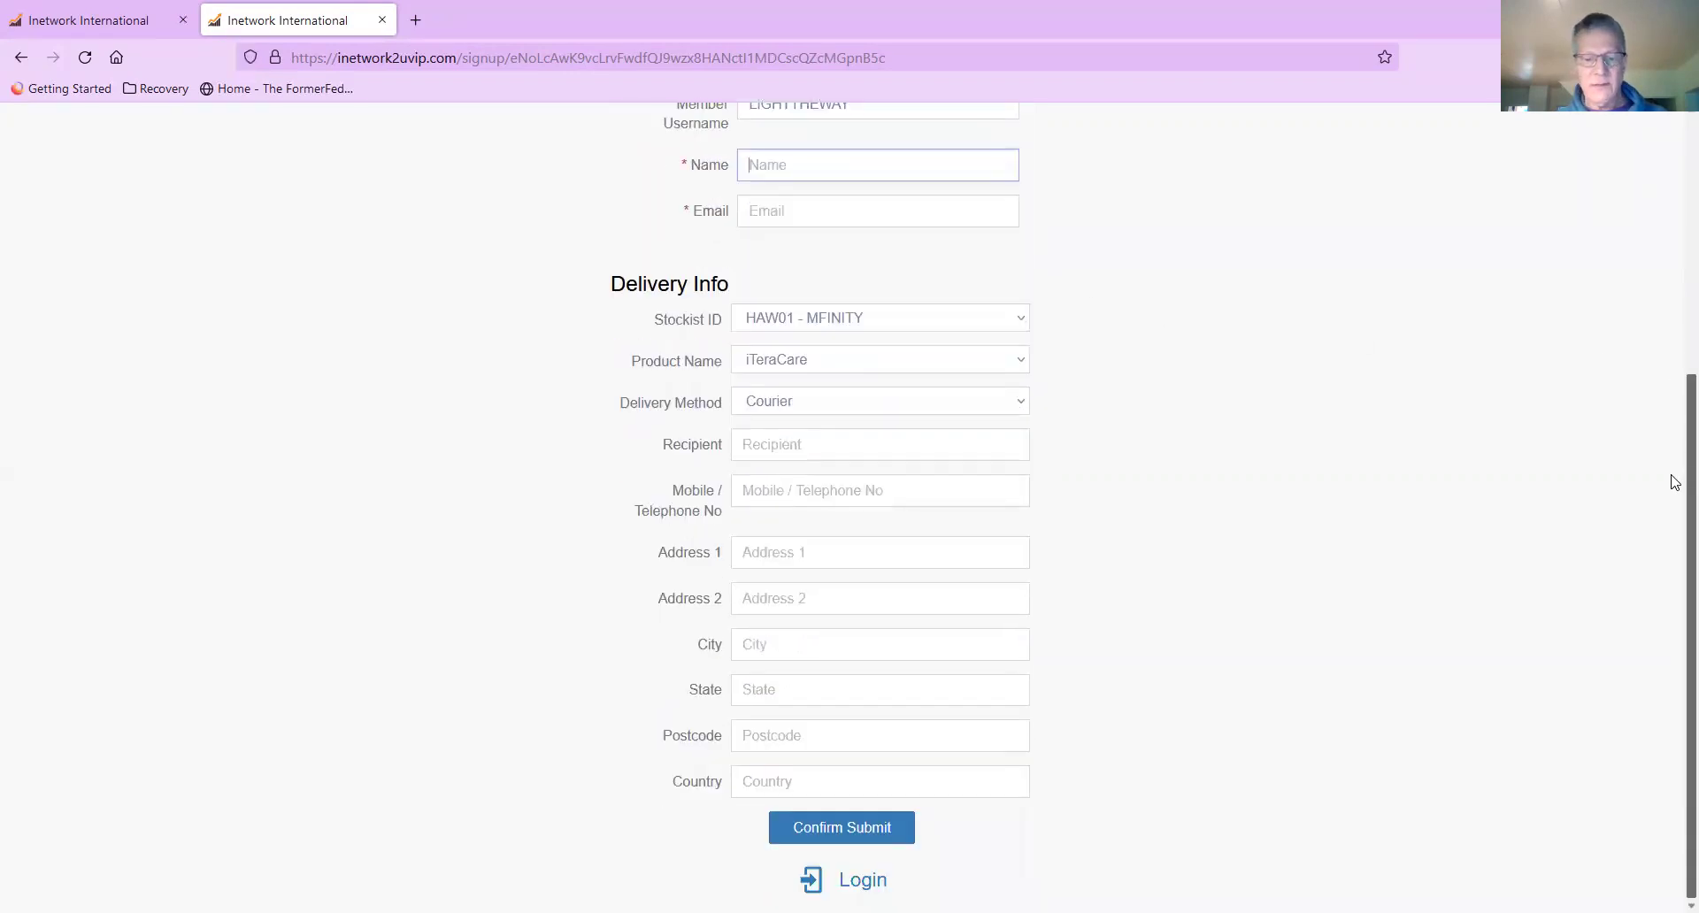
{"action": "scroll", "coordinate": [1673, 482], "scroll_direction": "up", "scroll_amount": 5}
{"action": "scroll", "coordinate": [1675, 250], "scroll_direction": "up", "scroll_amount": 2}
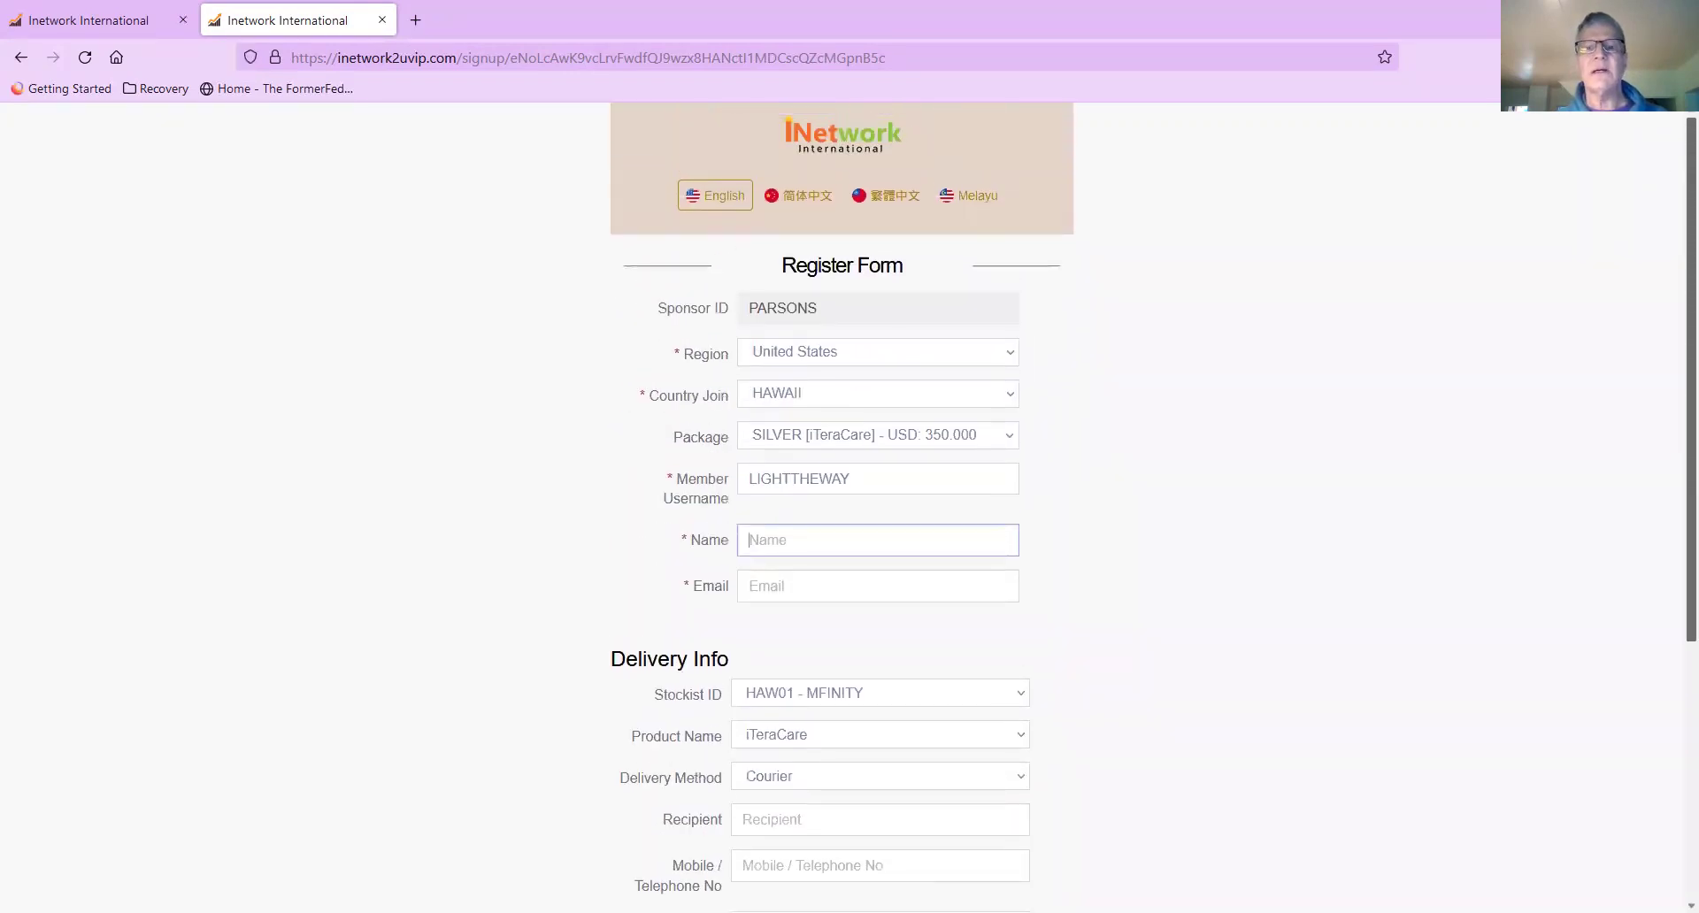